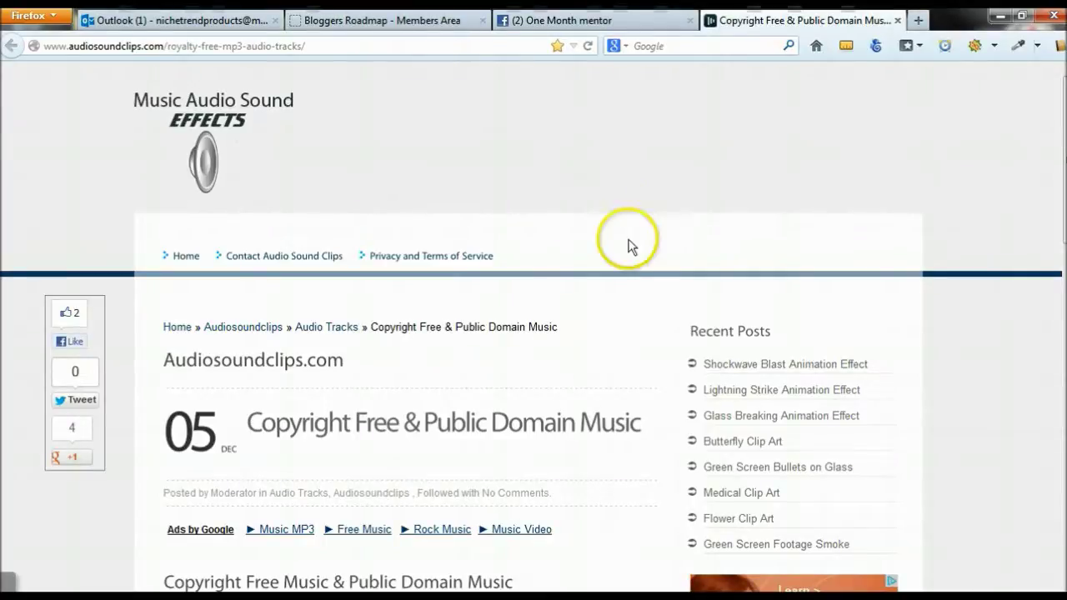
Scroll the Firefox page, then bring up the Start menu listing Windows Live Movie Maker.
scroll(626, 275, "down", 5)
scroll(544, 242, "up", 1)
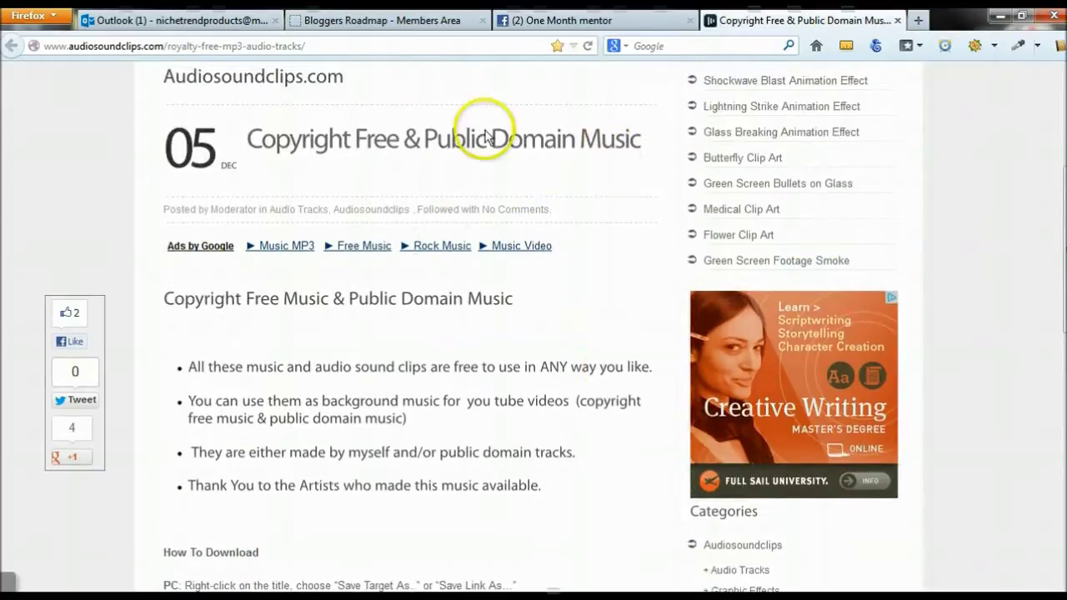
scroll(675, 408, "down", 5)
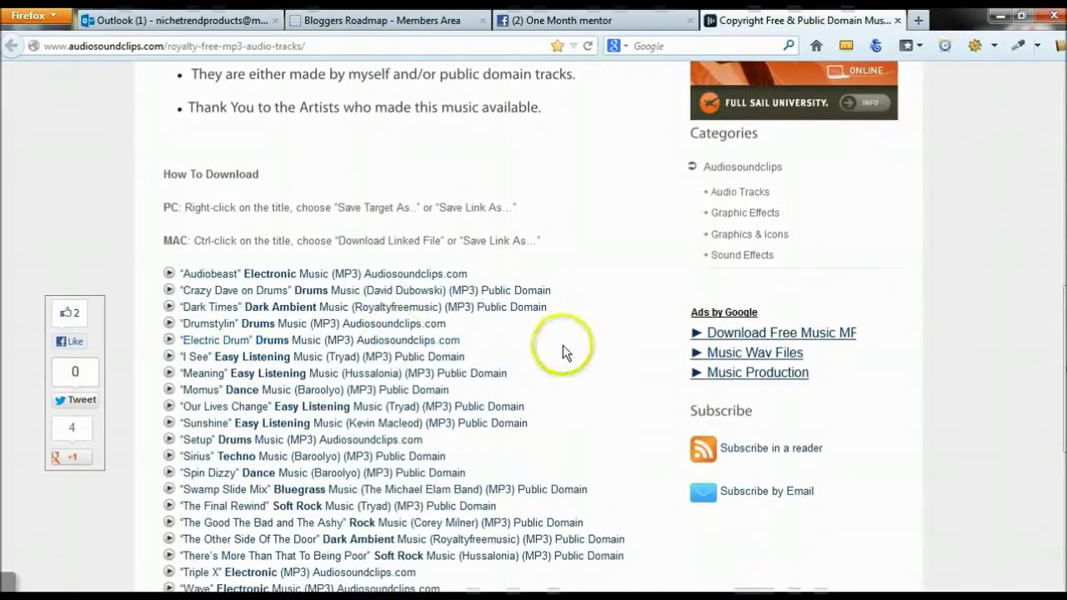
scroll(667, 267, "down", 2)
scroll(658, 268, "up", 3)
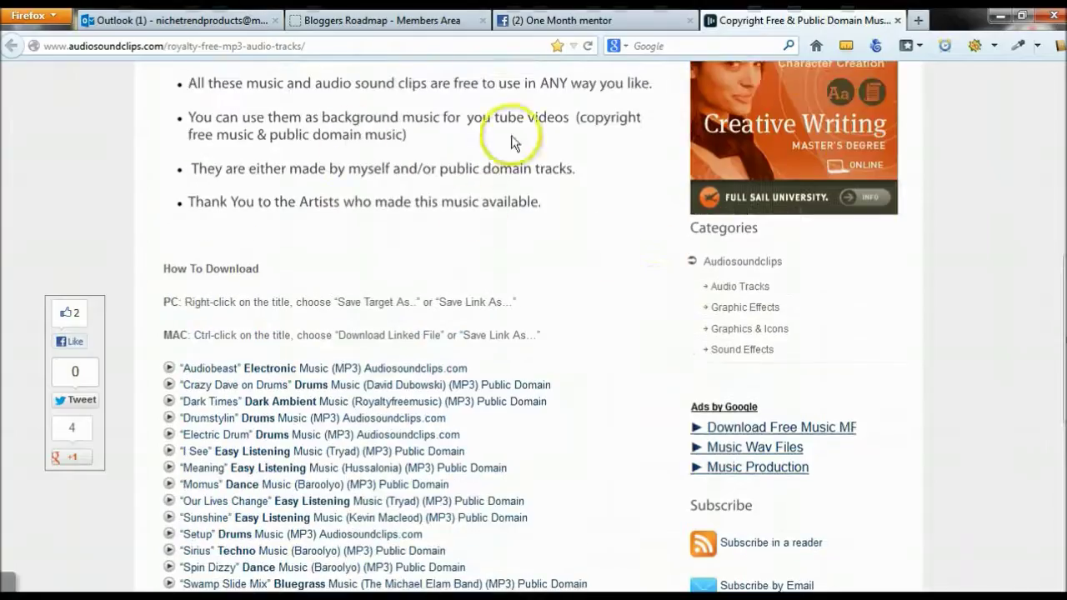
scroll(632, 365, "up", 3)
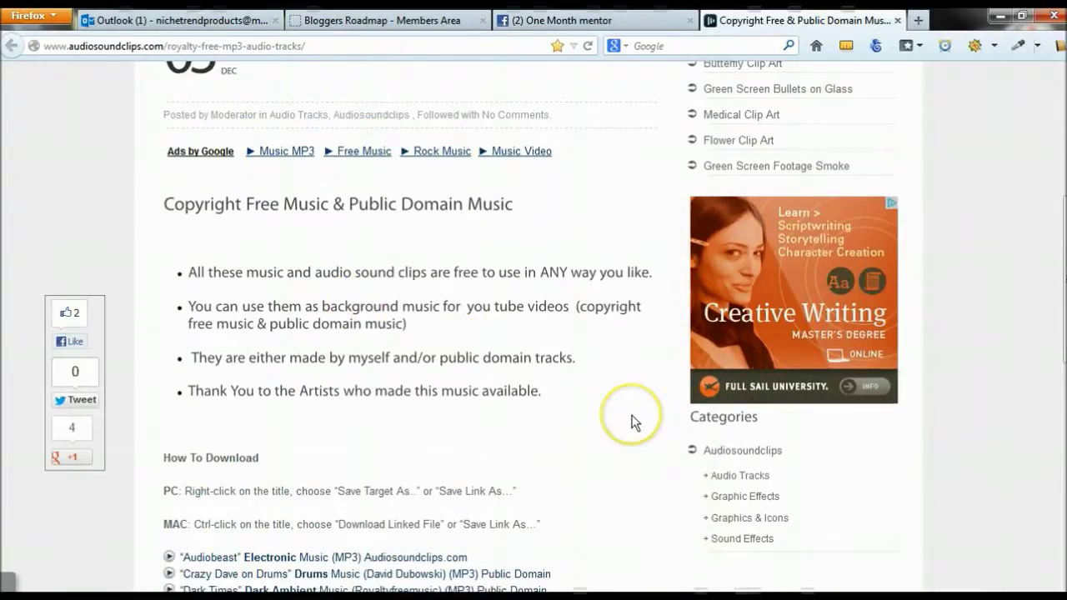
scroll(635, 422, "up", 5)
scroll(631, 422, "up", 1)
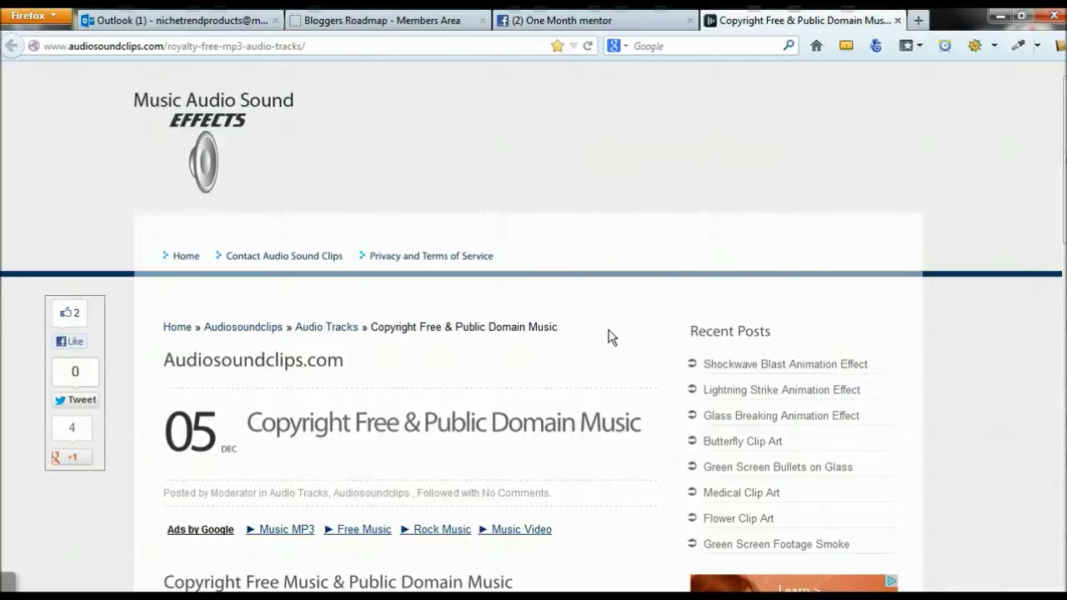
left_click(617, 335)
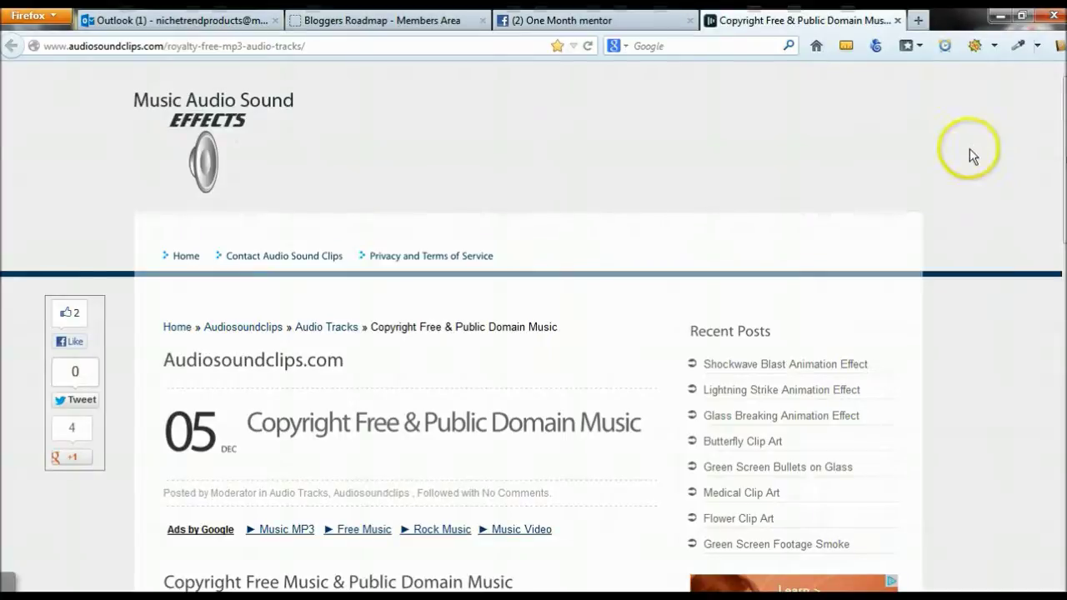
key("super")
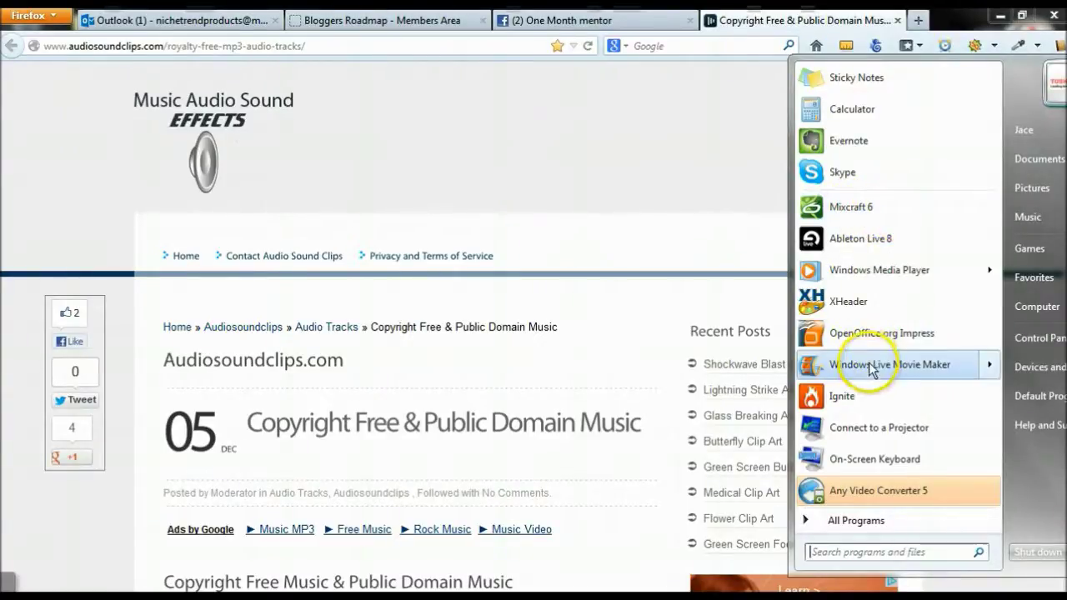
Launch Windows Live Movie Maker and open the saved project My Movie.wlmp.
mouse_move(869, 365)
left_click(834, 367)
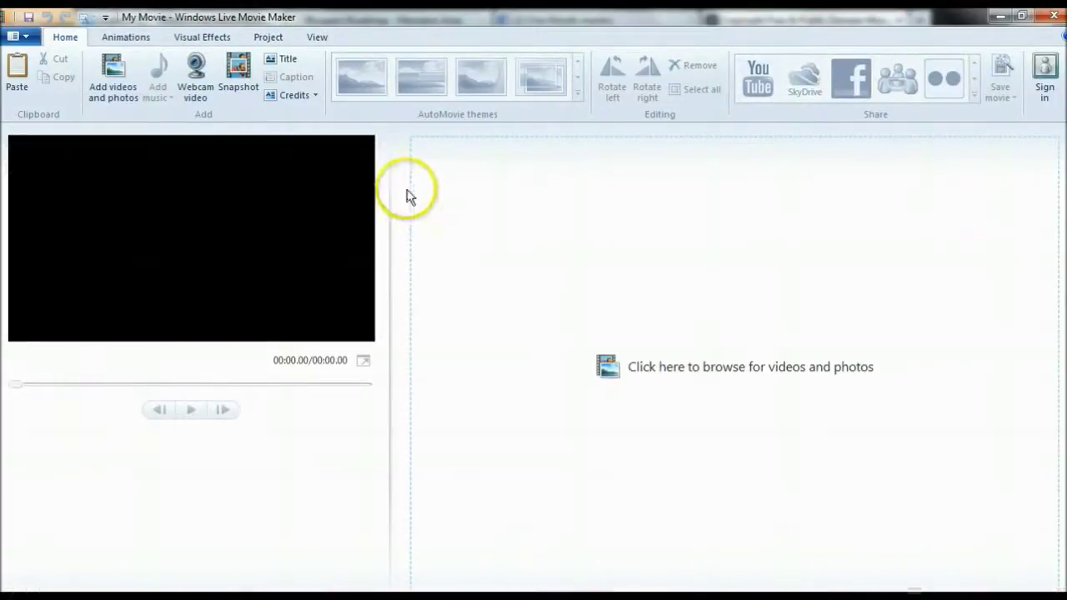
left_click(28, 38)
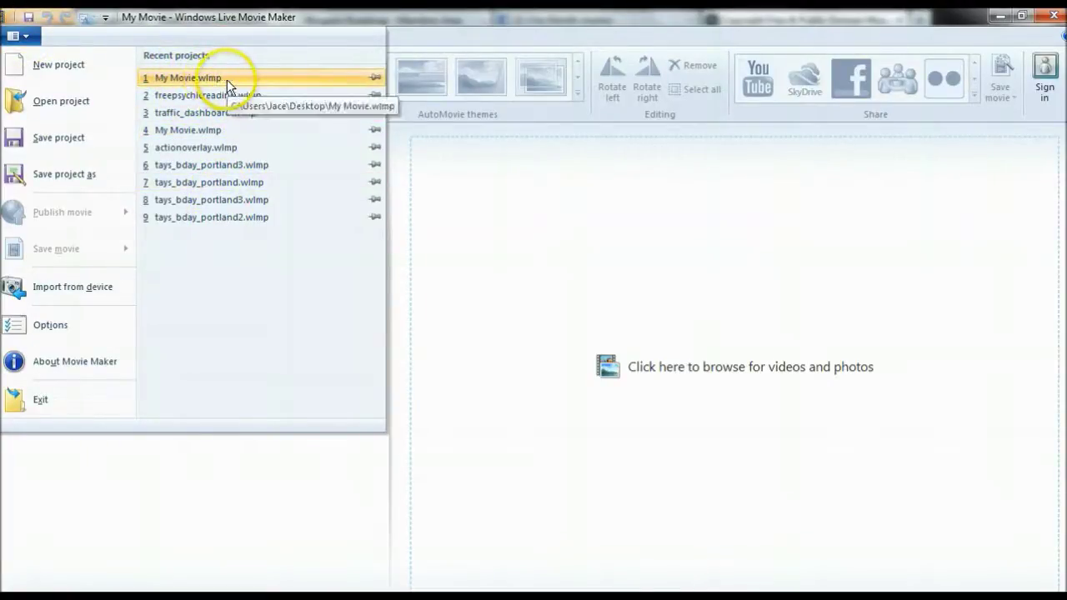
left_click(39, 96)
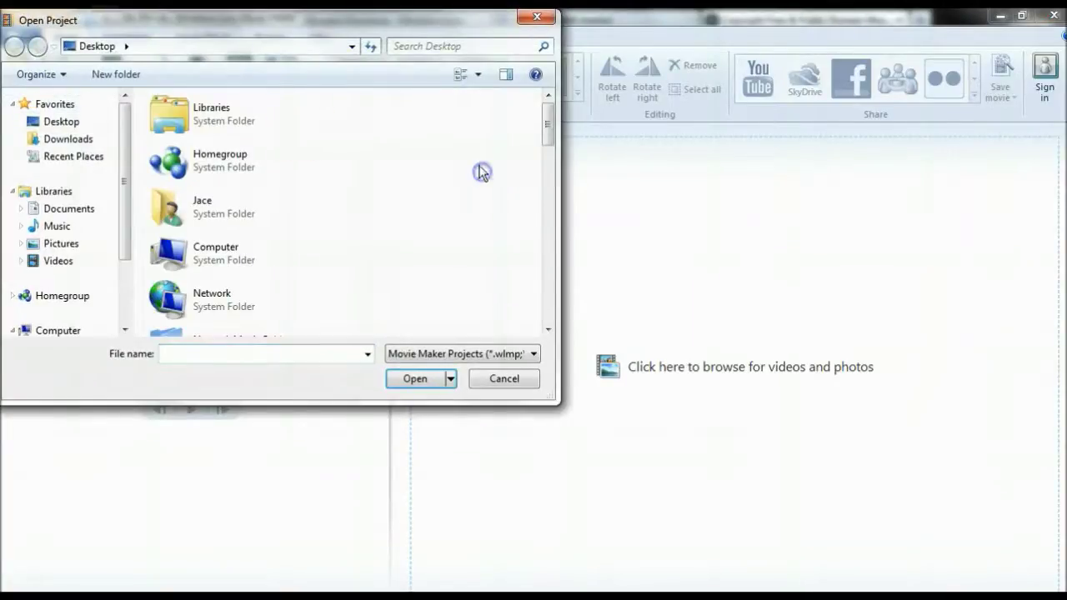
scroll(467, 175, "down", 10)
double_click(223, 314)
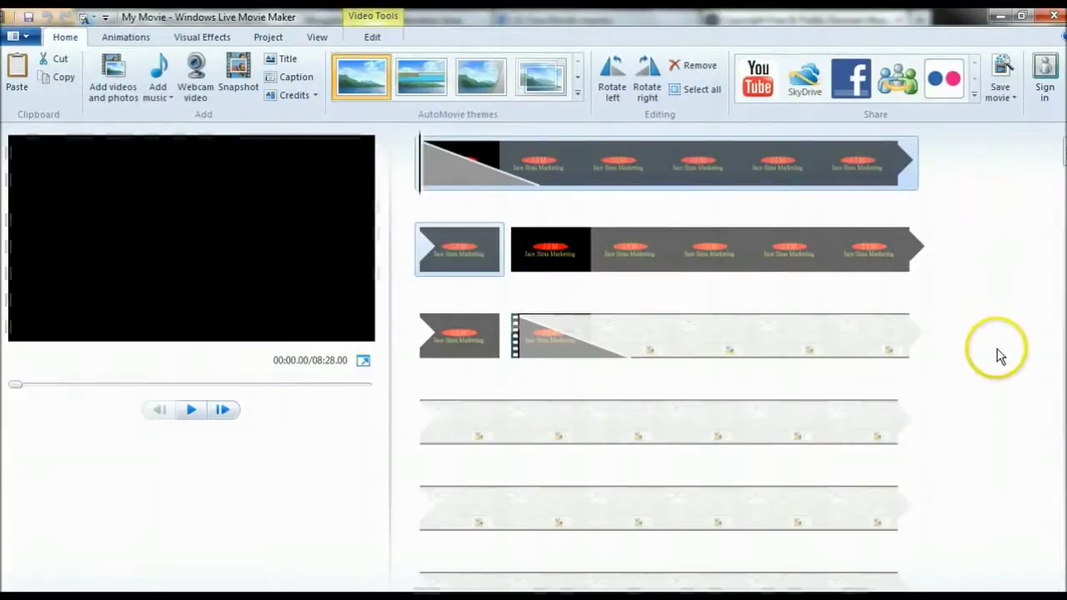
scroll(995, 333, "down", 5)
left_click_drag(1064, 180, 1064, 150)
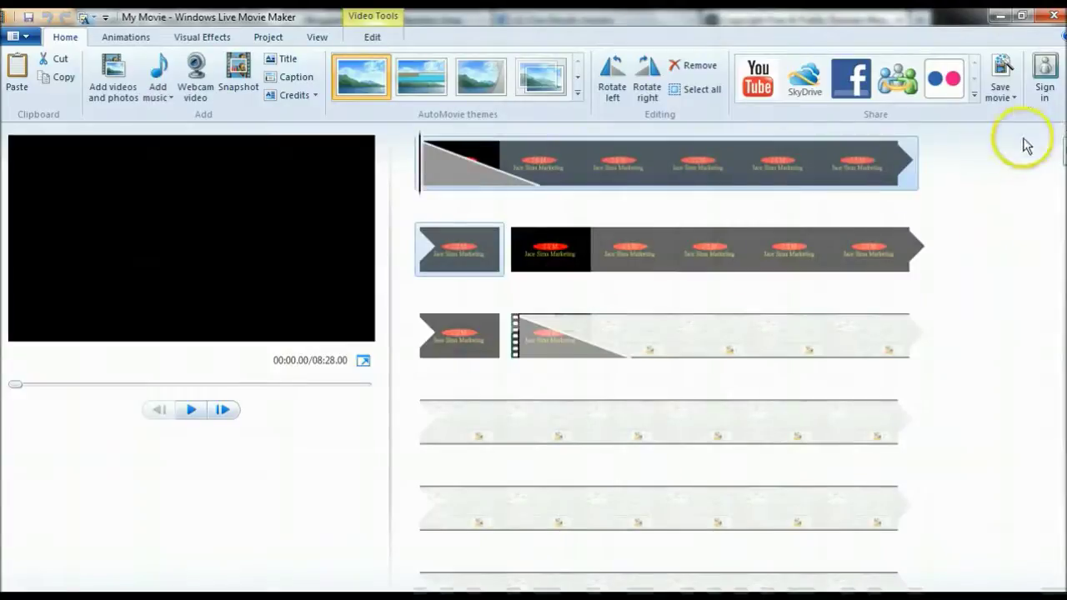
scroll(976, 363, "down", 1)
scroll(967, 359, "up", 1)
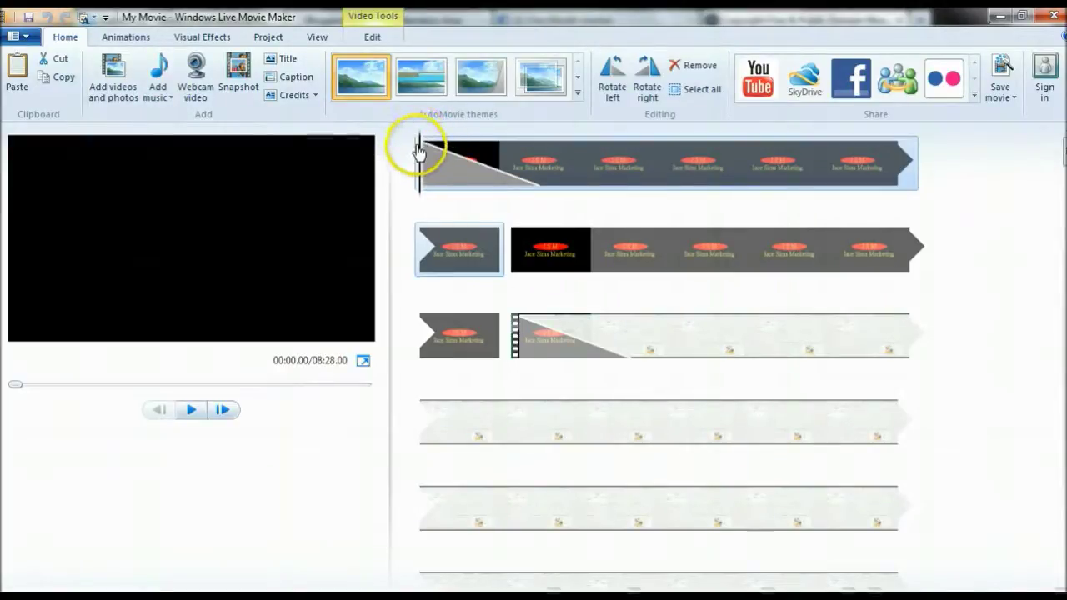
Set the playhead to the movie's start and add dubstep.mp3 from my music orig as music.
left_click(423, 150)
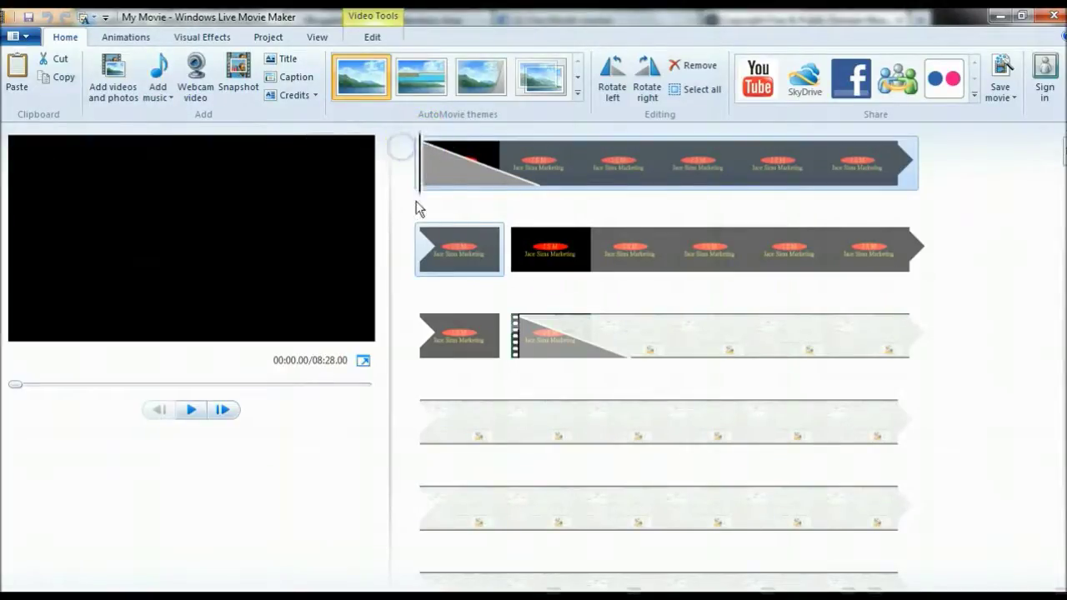
left_click(157, 72)
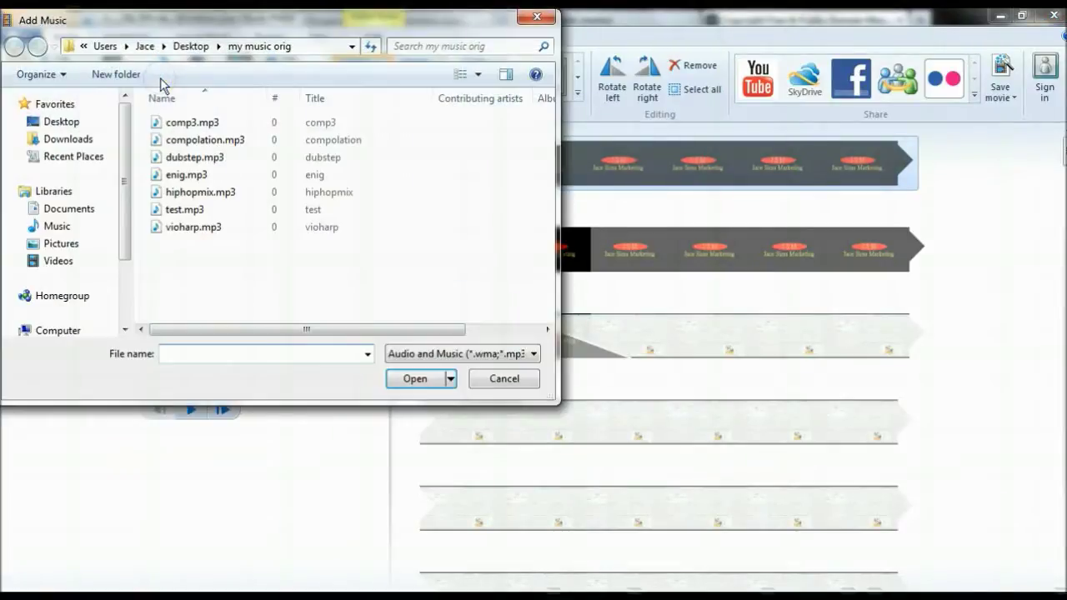
double_click(192, 158)
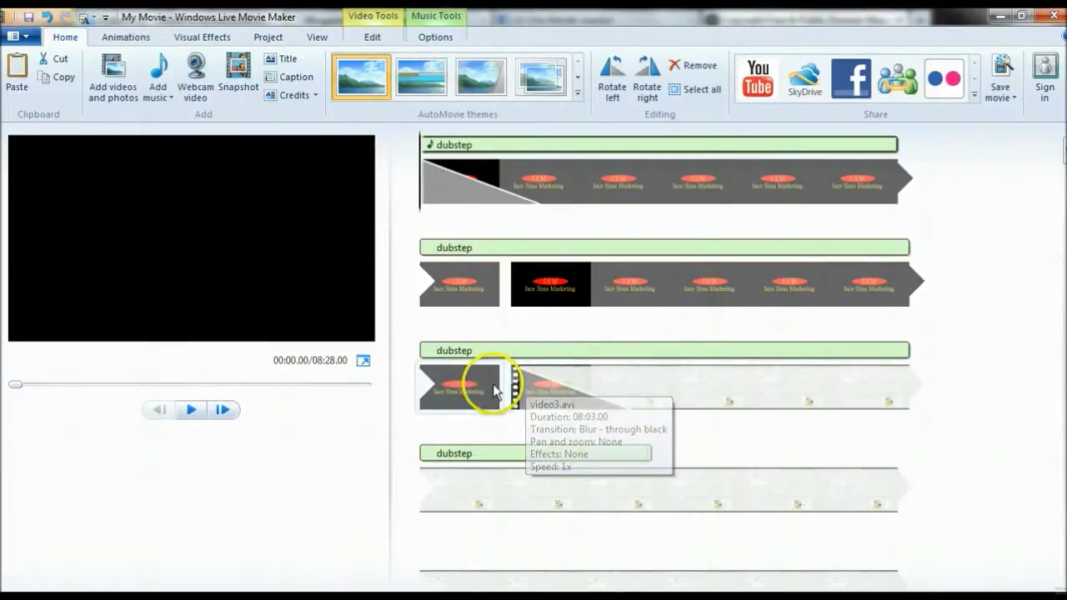
Select the third-row dubstep music and place the playhead at about 00:12.86, past the title clip.
left_click(520, 350)
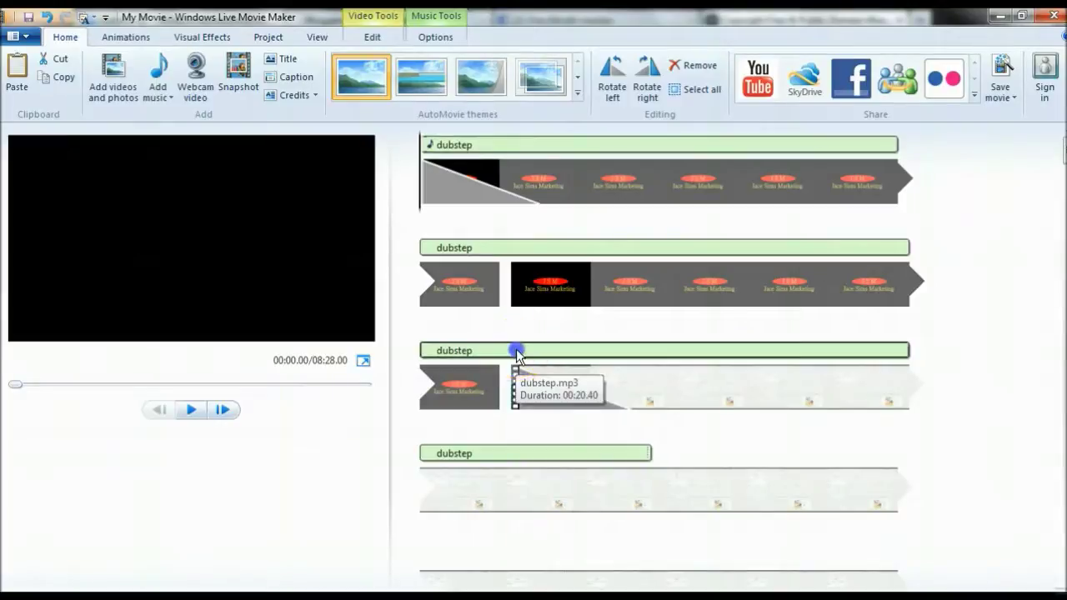
left_click_drag(424, 354, 540, 354)
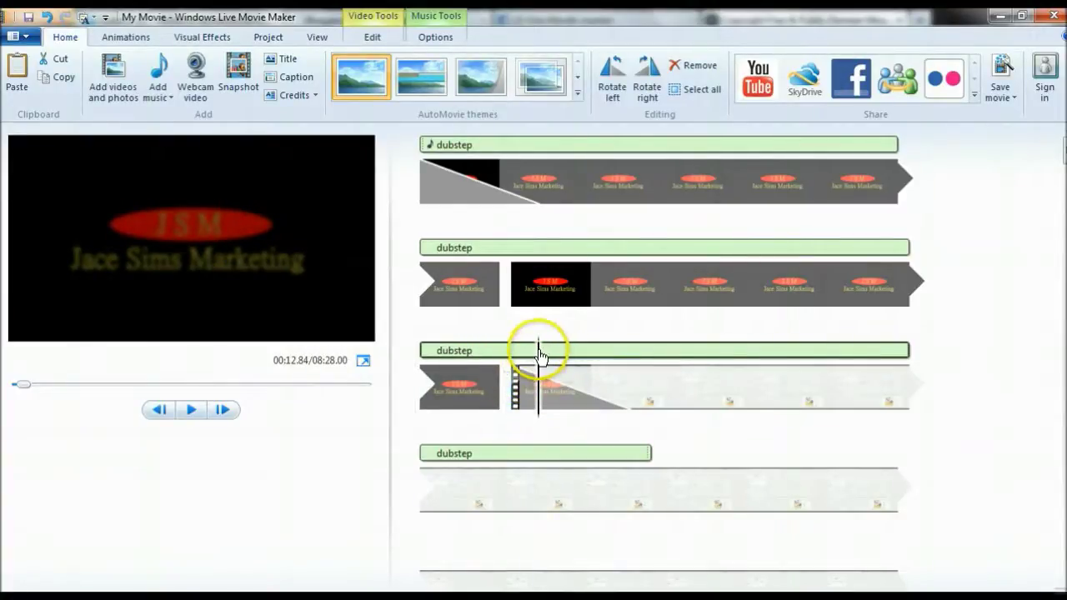
left_click(509, 353)
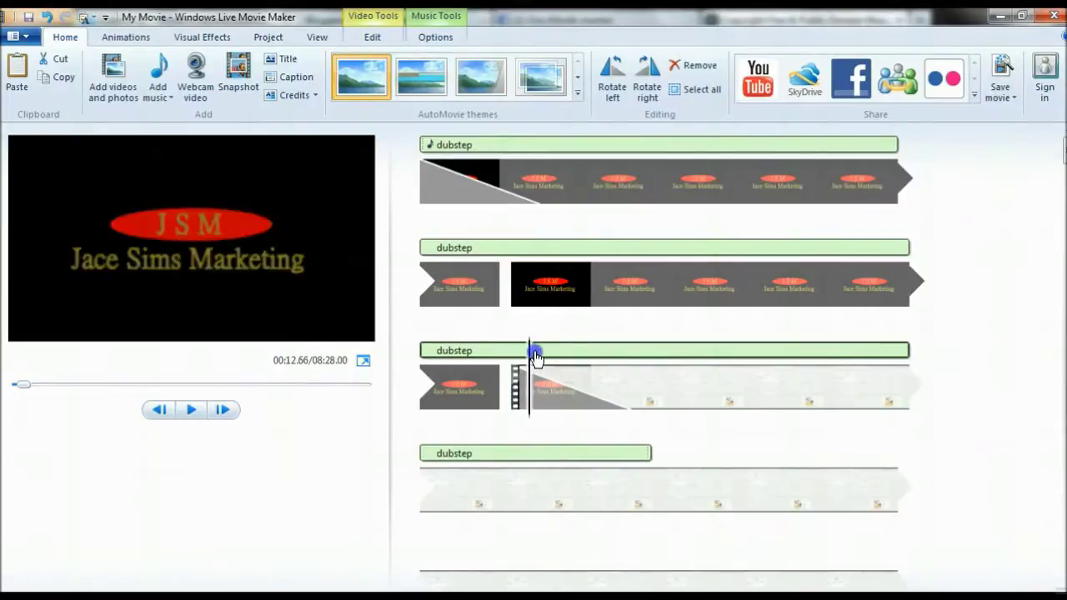
left_click(544, 353)
left_click_drag(549, 355, 530, 354)
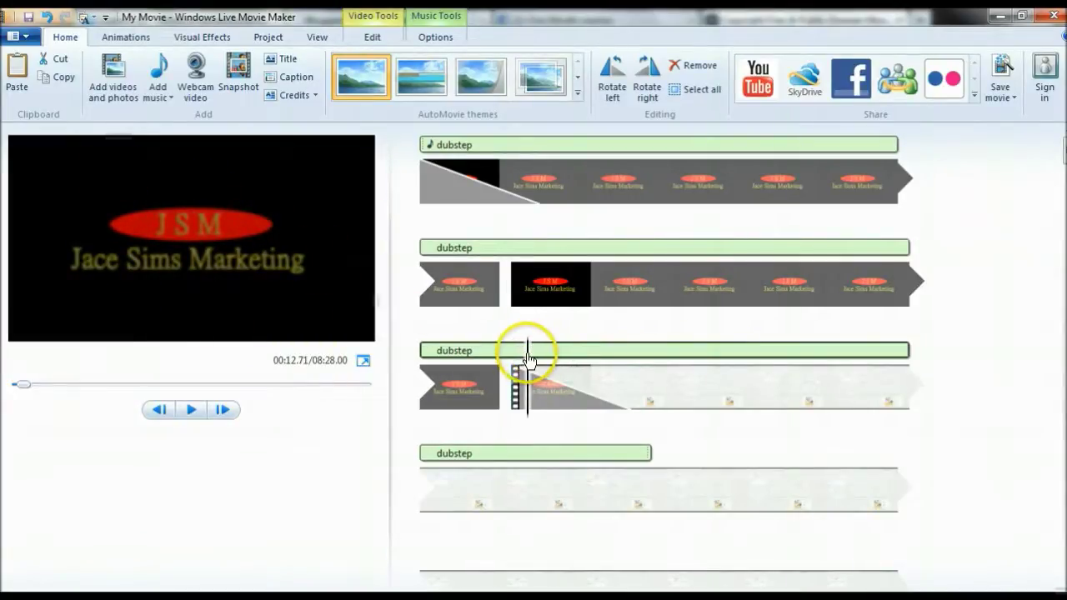
left_click_drag(528, 356, 503, 357)
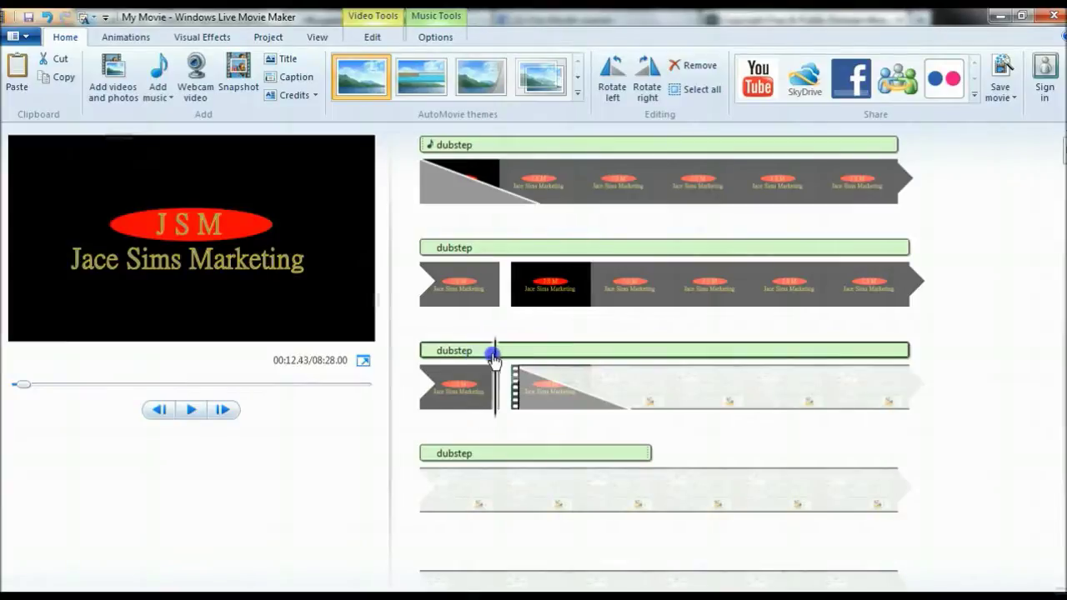
left_click_drag(517, 358, 540, 357)
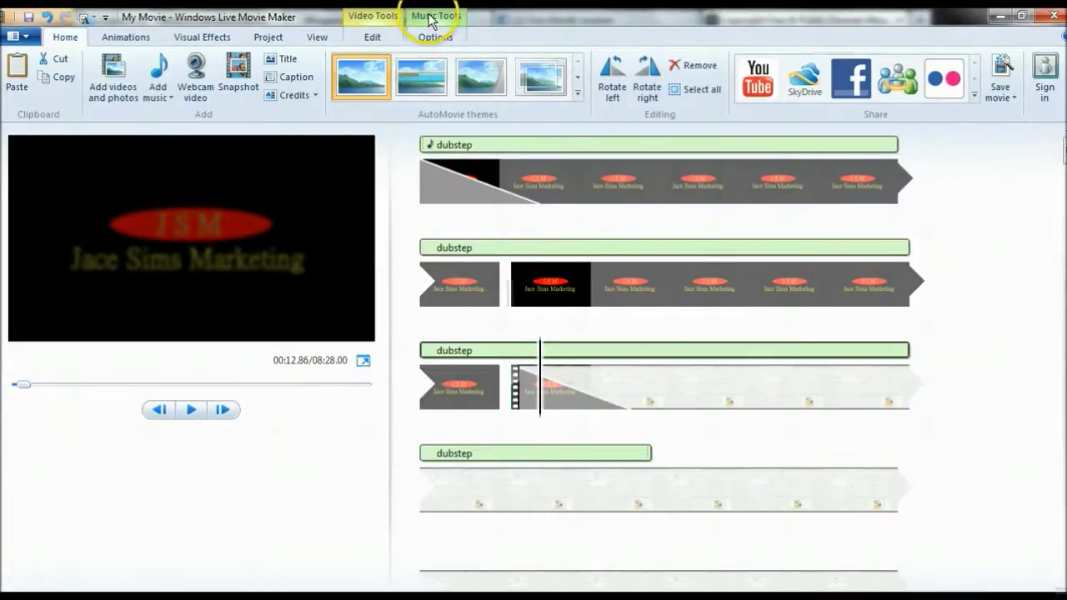
left_click(431, 39)
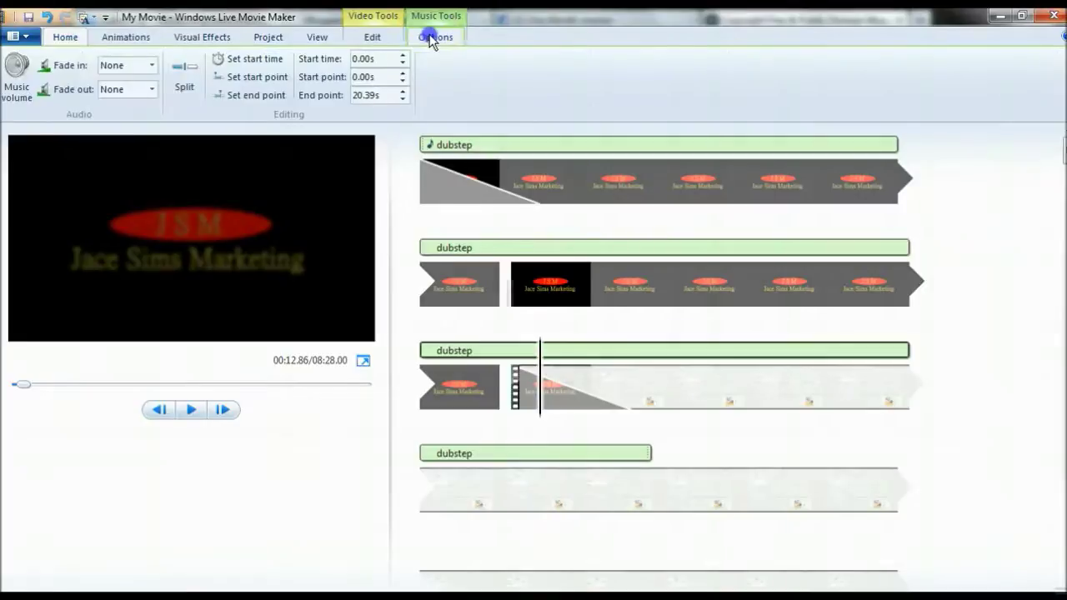
left_click(187, 91)
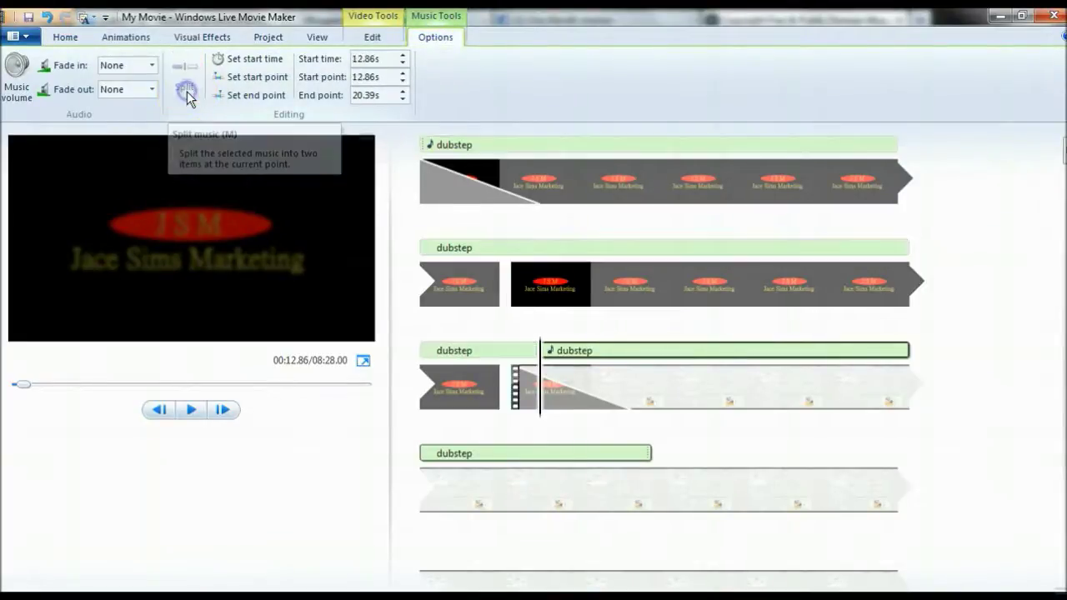
left_click(510, 350)
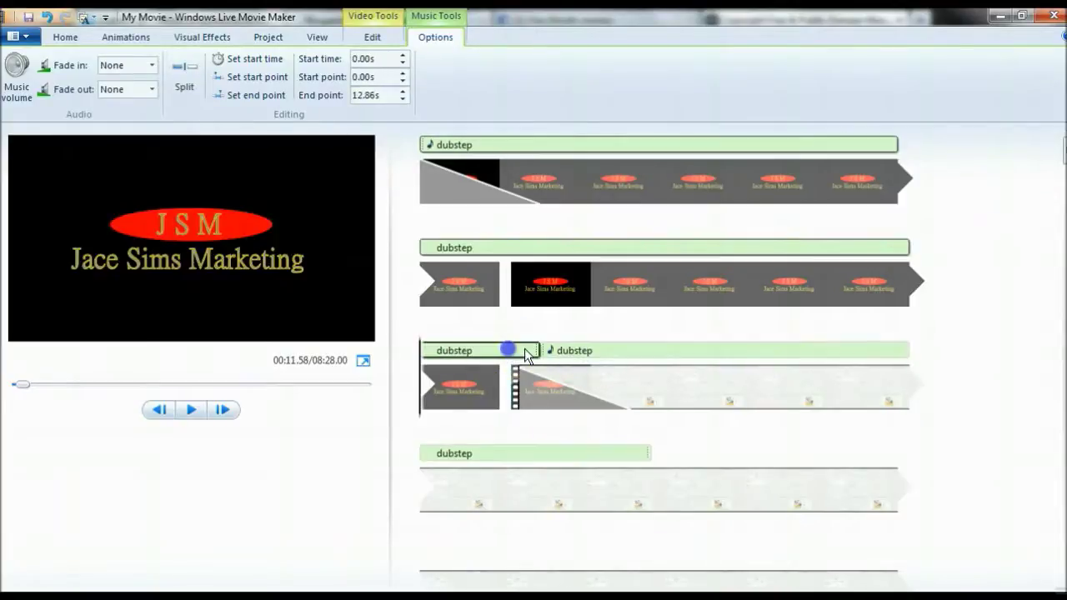
left_click(572, 350)
left_click(515, 350)
left_click(583, 352)
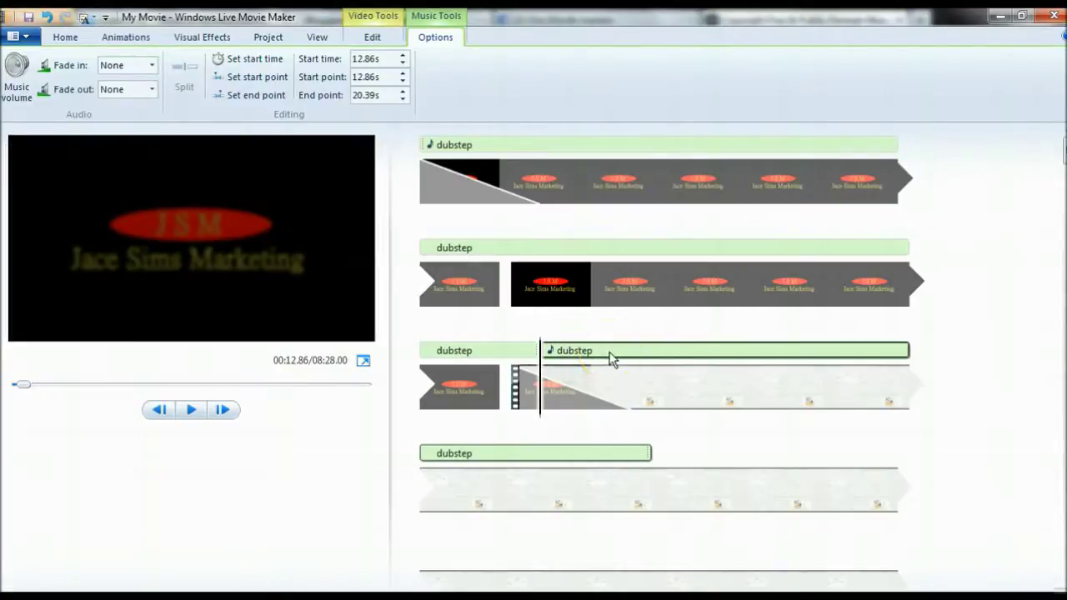
right_click(610, 356)
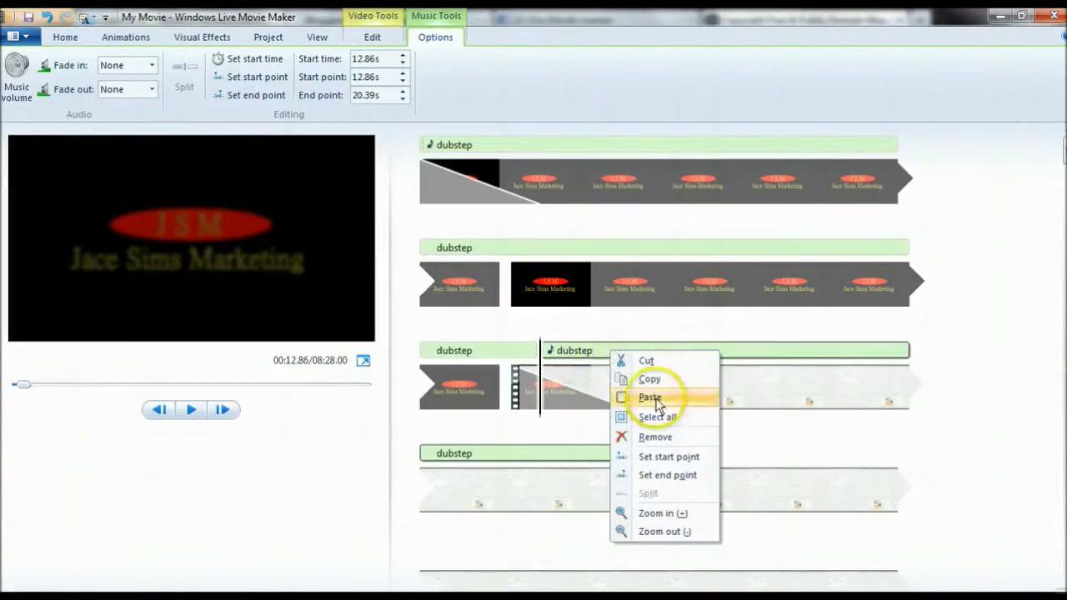
left_click(587, 354)
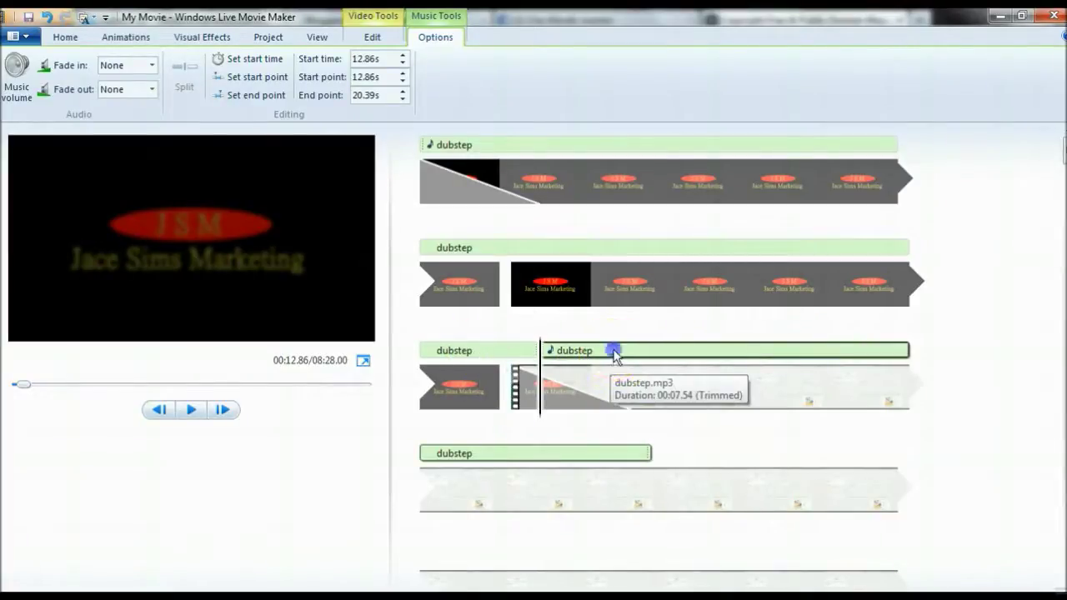
Check the current music volume level and select the movie's opening clip.
left_click(15, 86)
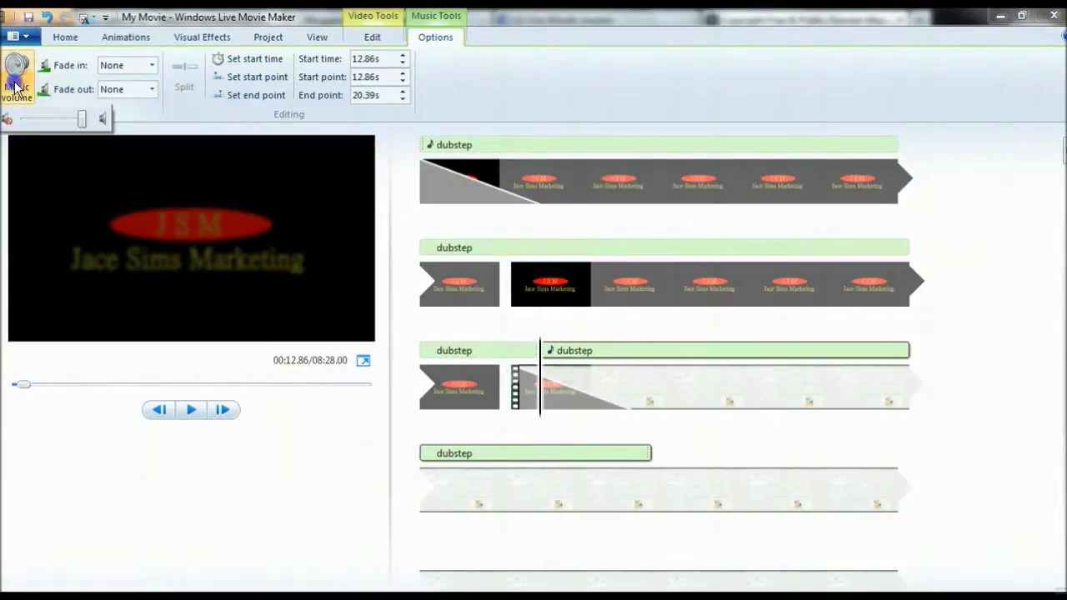
left_click(78, 125)
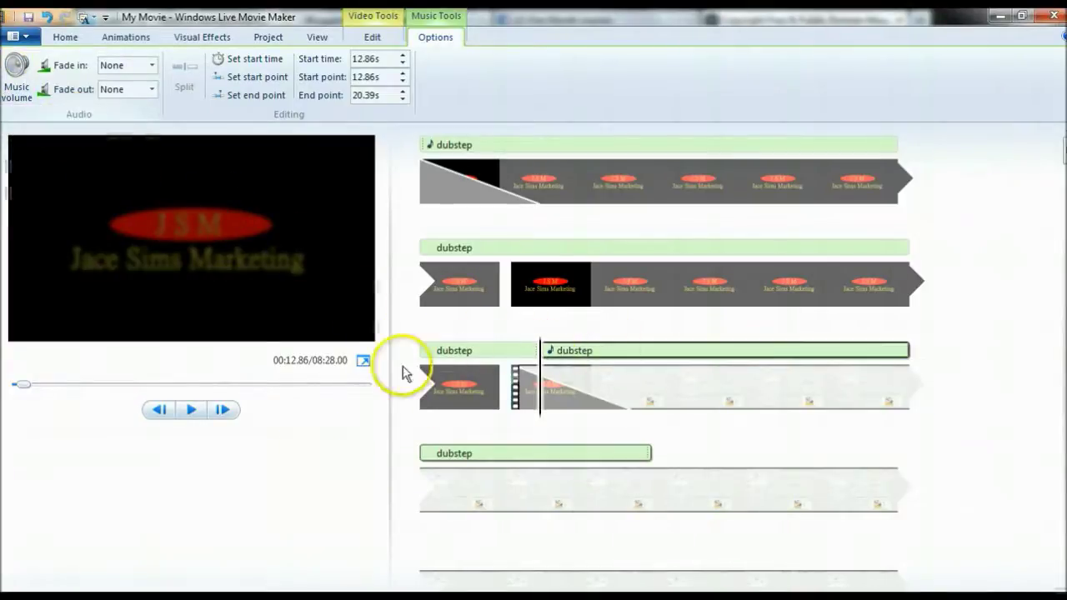
left_click(419, 180)
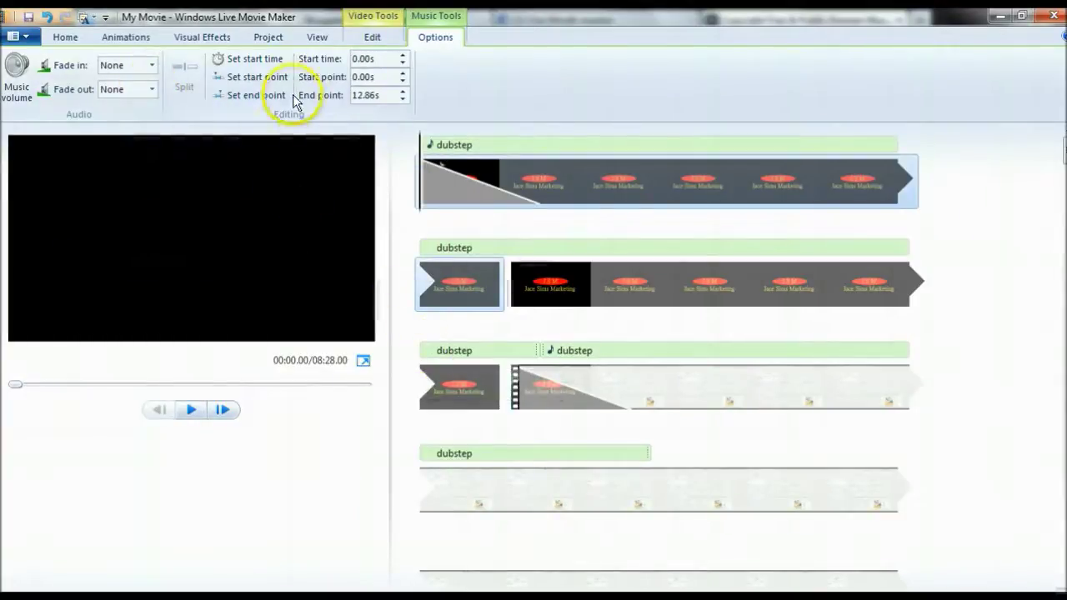
Give the first dubstep music piece a Slow fade-in and a Slow fade-out.
left_click(463, 146)
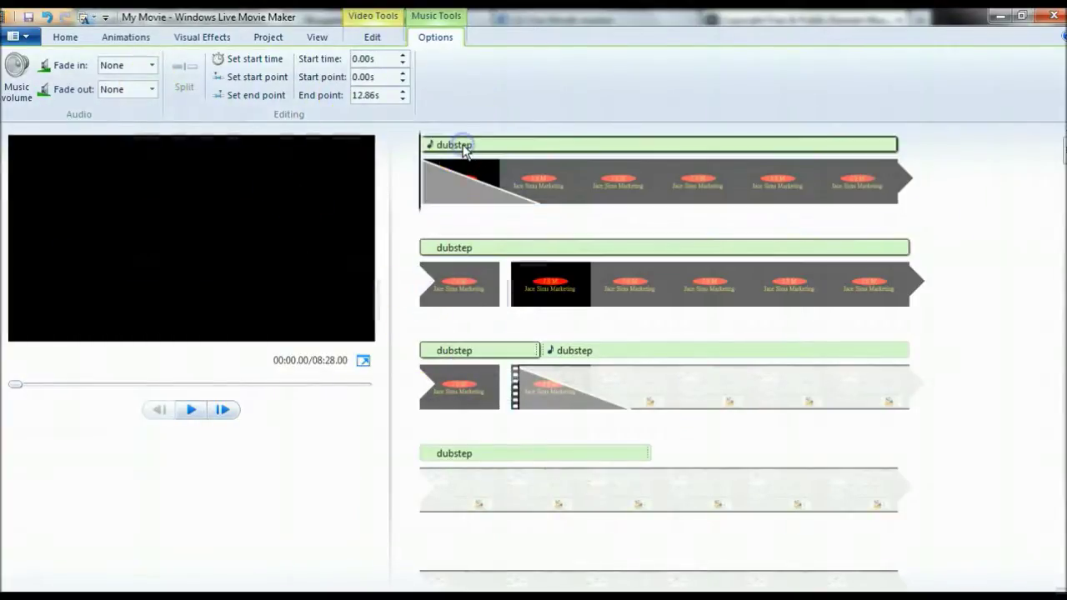
left_click(153, 65)
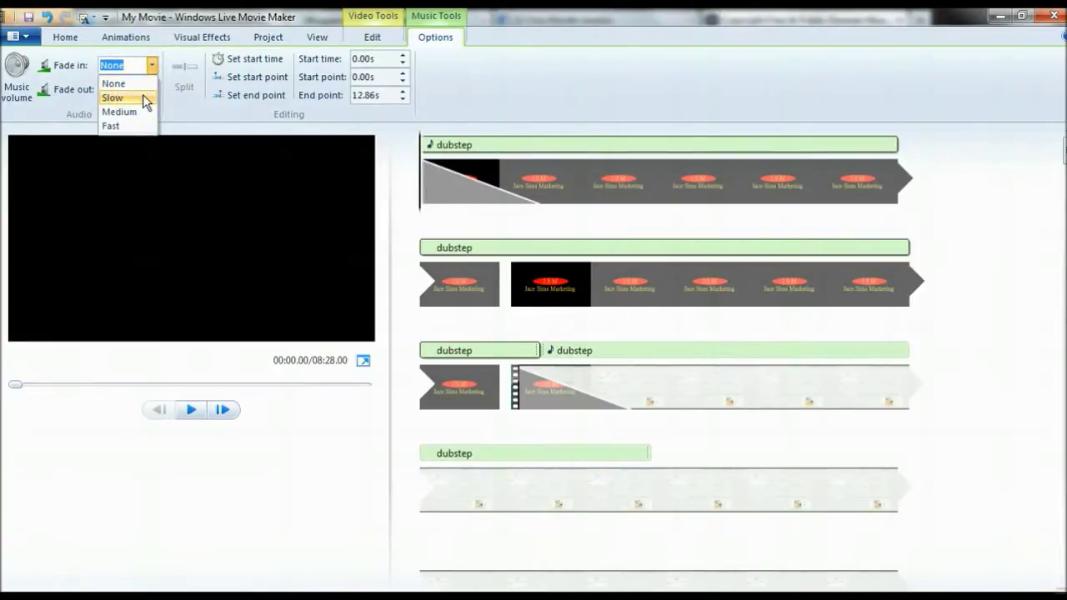
left_click(144, 97)
left_click(152, 90)
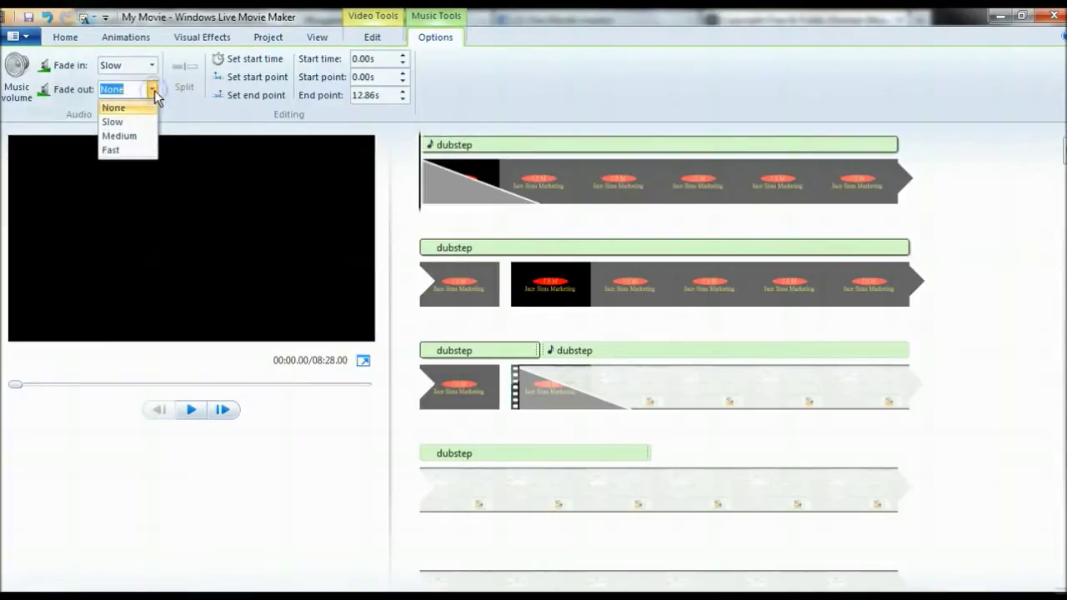
left_click(115, 122)
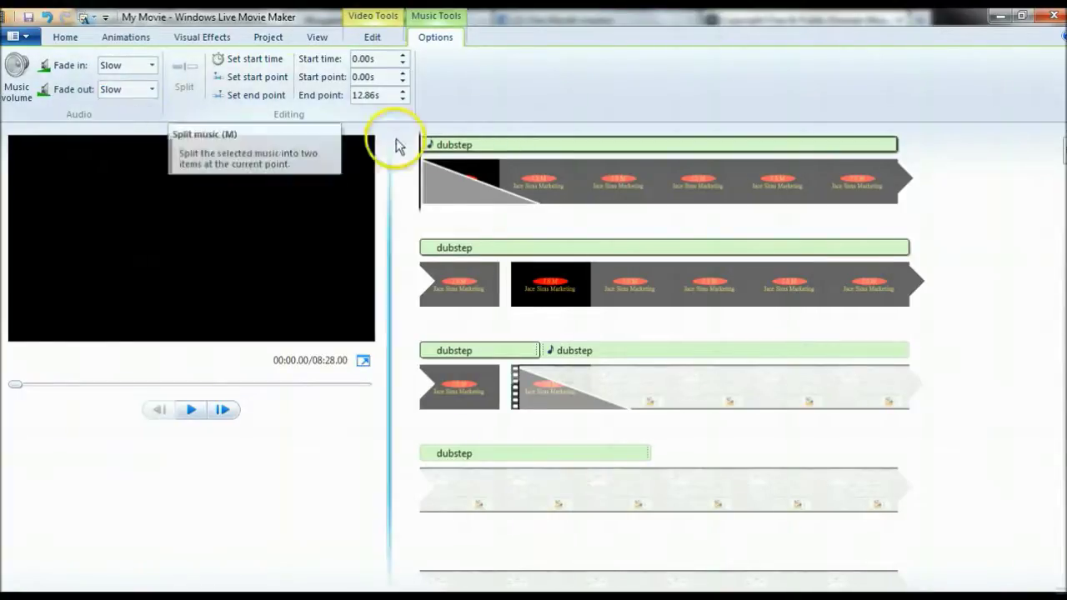
left_click(191, 411)
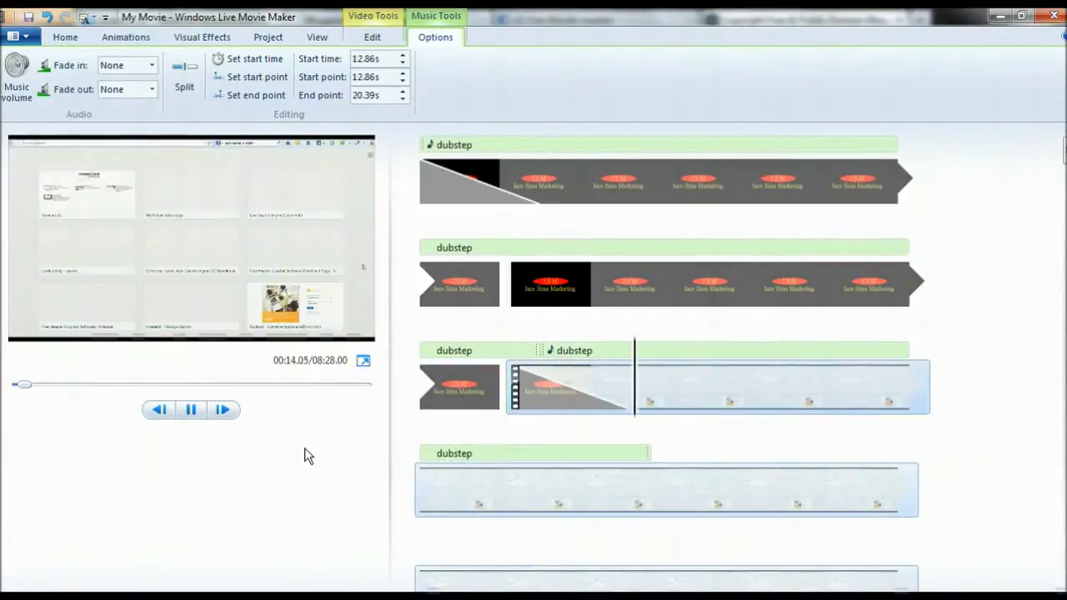
left_click(192, 417)
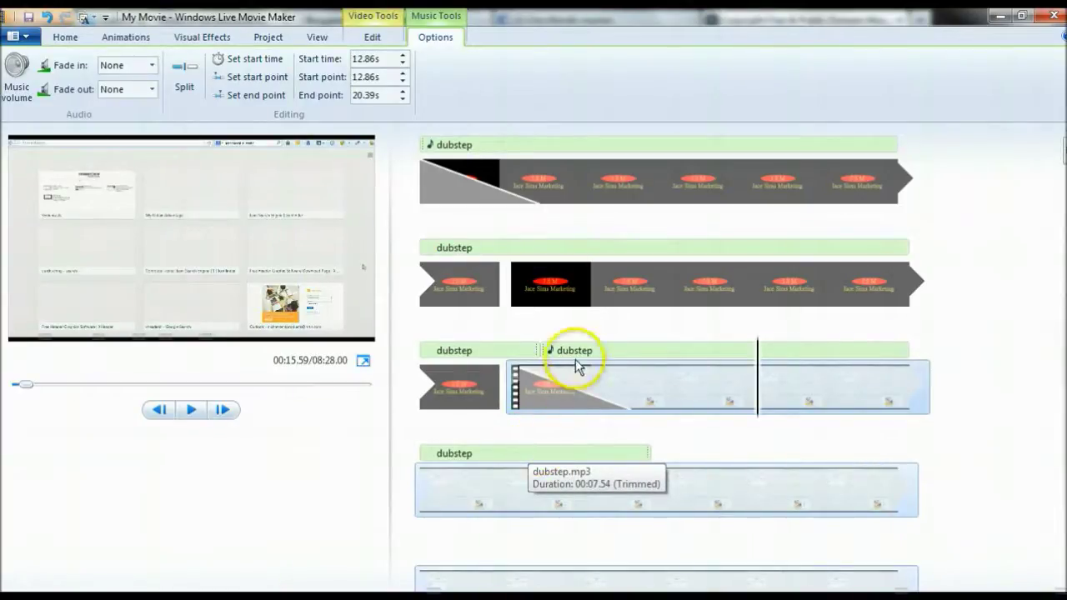
left_click_drag(584, 358, 577, 305)
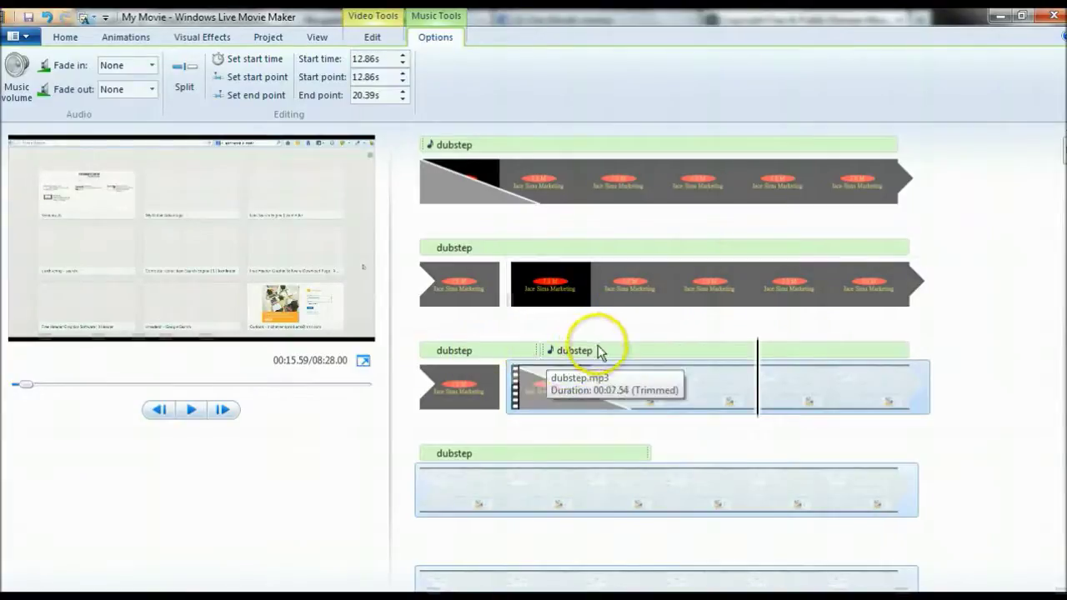
left_click(597, 351)
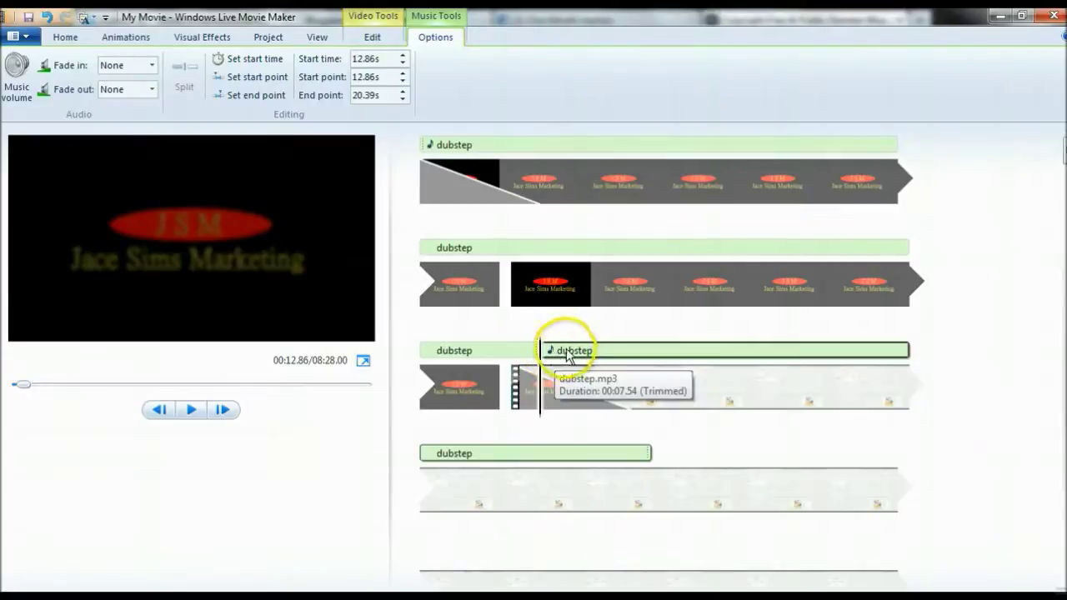
left_click(517, 356)
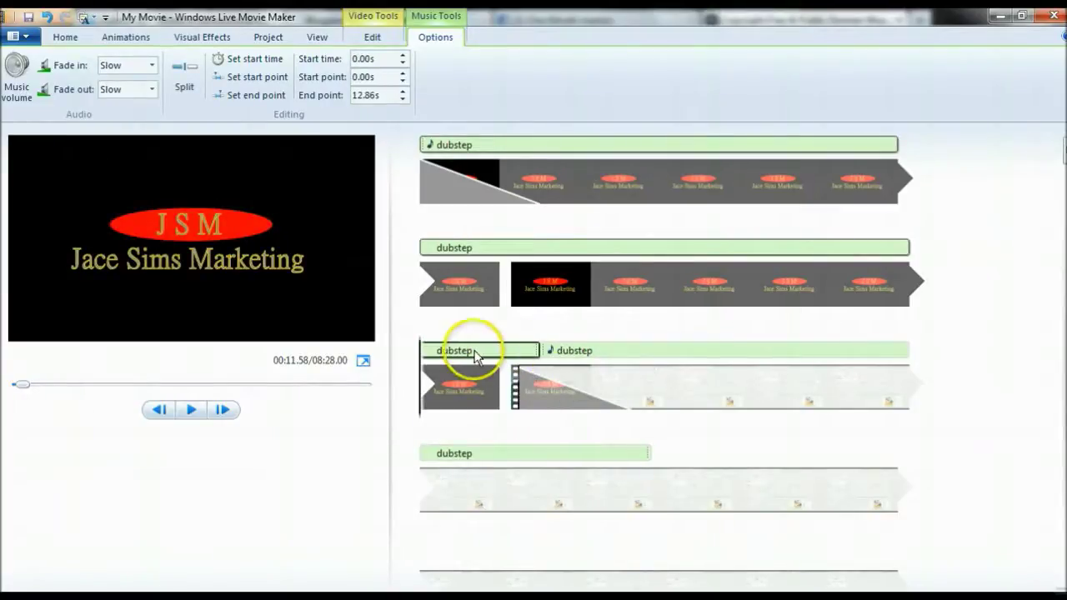
Check the dubstep pieces' music volume and briefly preview the movie.
left_click(579, 354)
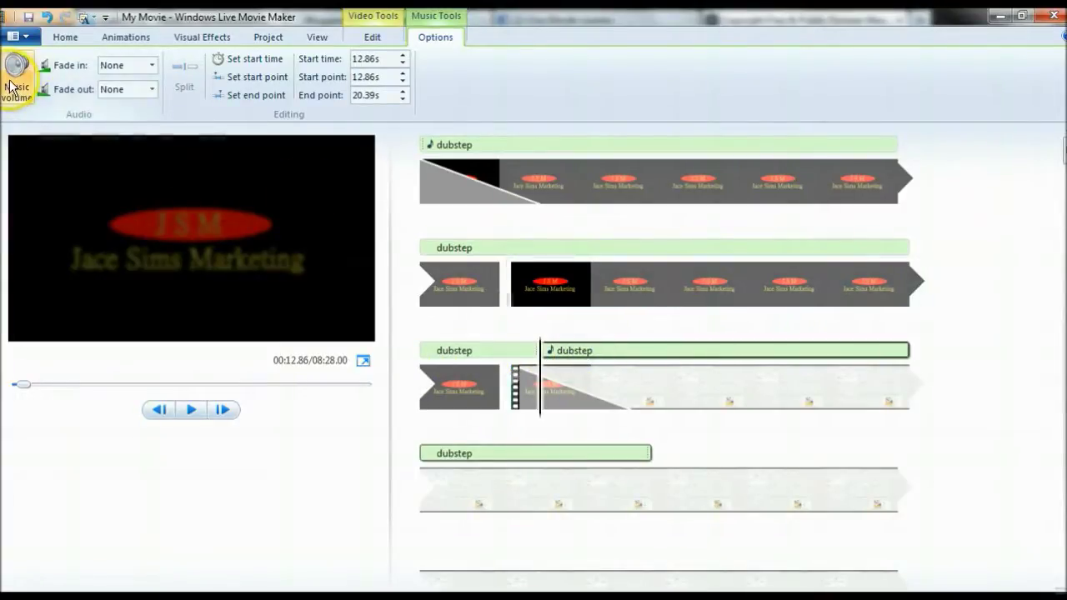
left_click(17, 79)
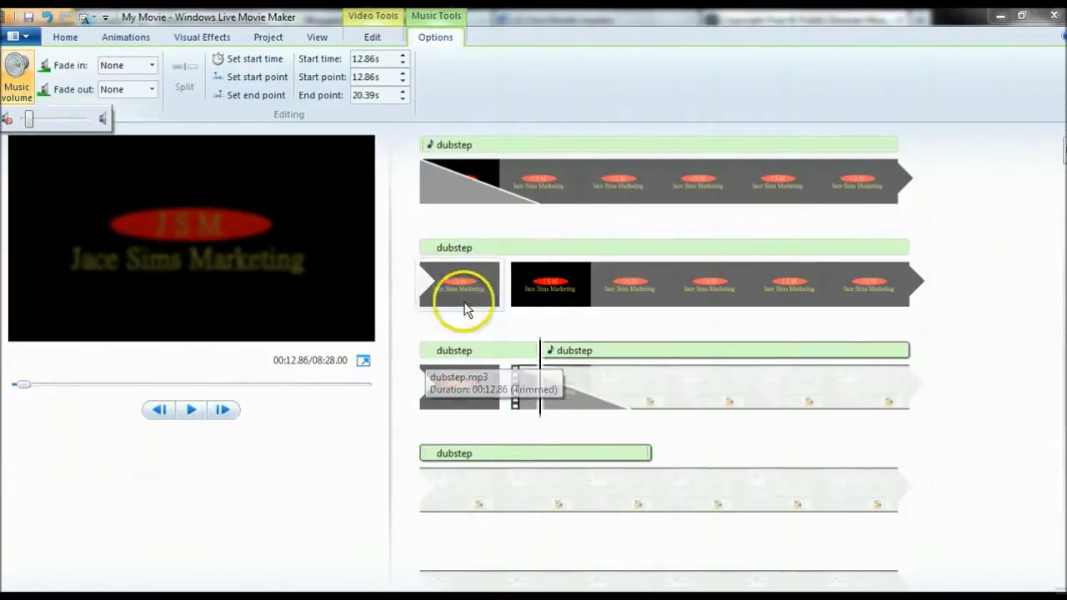
left_click(827, 251)
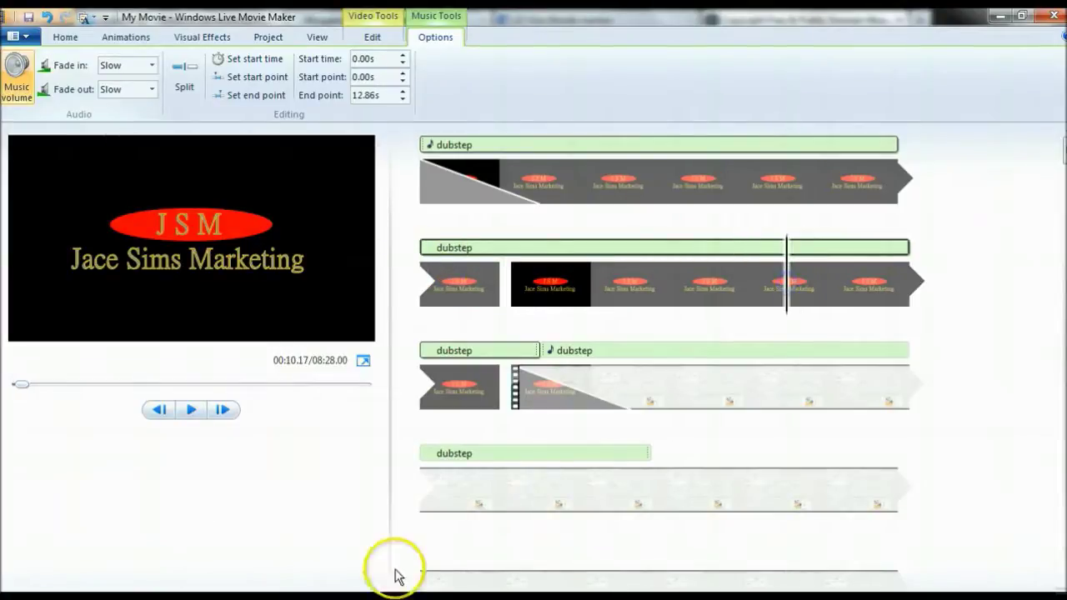
left_click(191, 409)
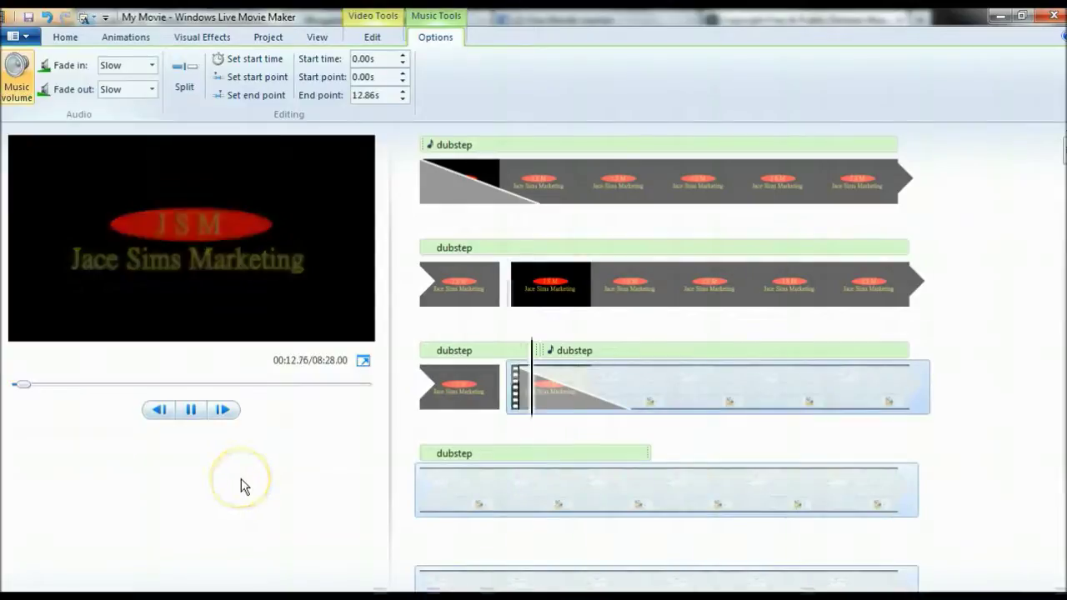
left_click(191, 409)
Recheck the second dubstep piece's volume and preview playback from the opening clip.
left_click(570, 355)
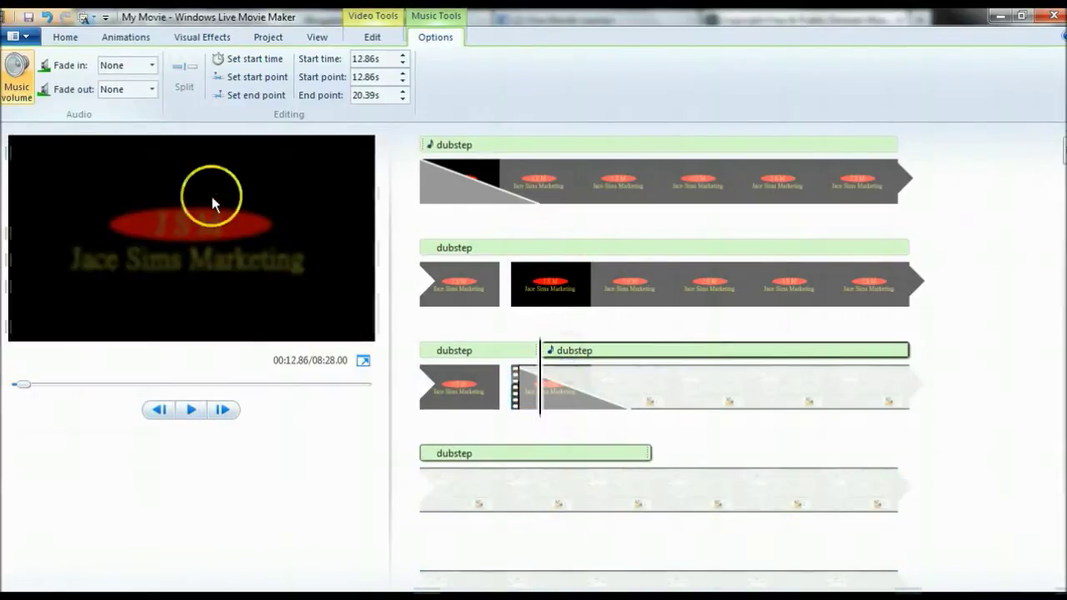
left_click(29, 100)
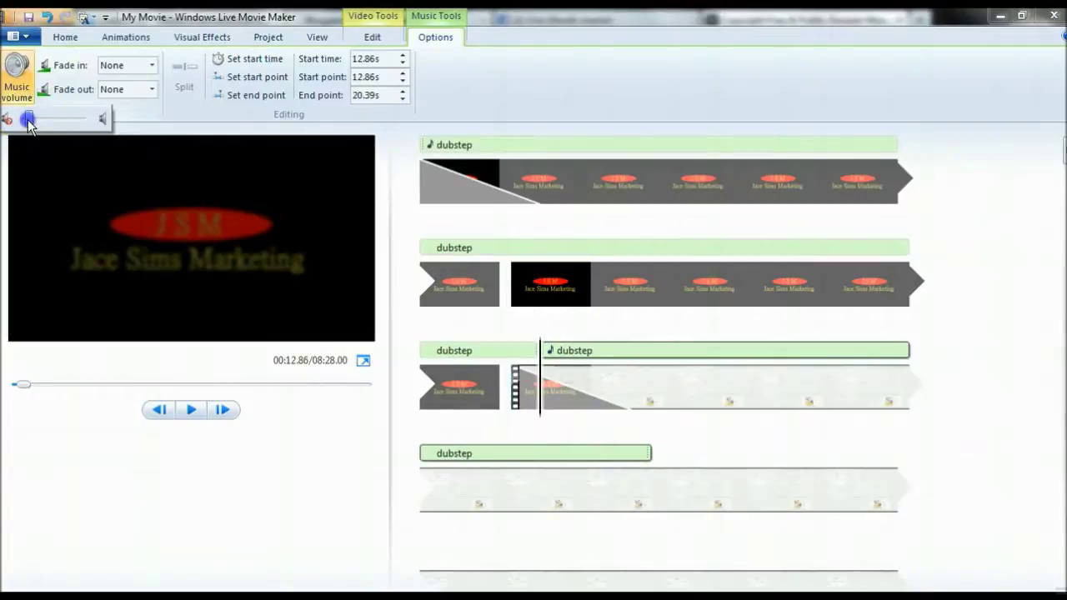
left_click(426, 390)
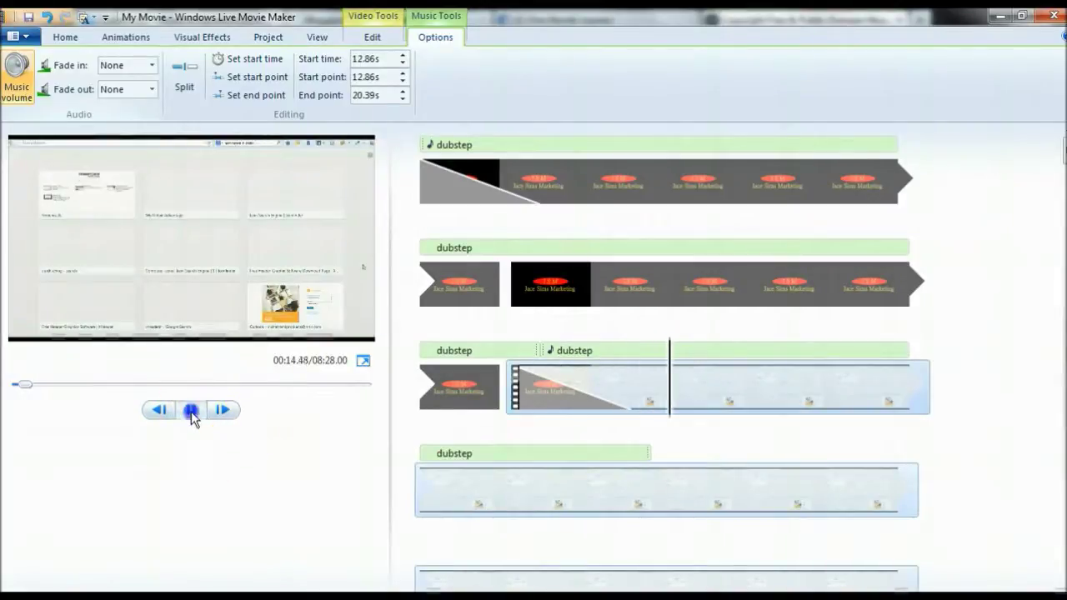
left_click(550, 351)
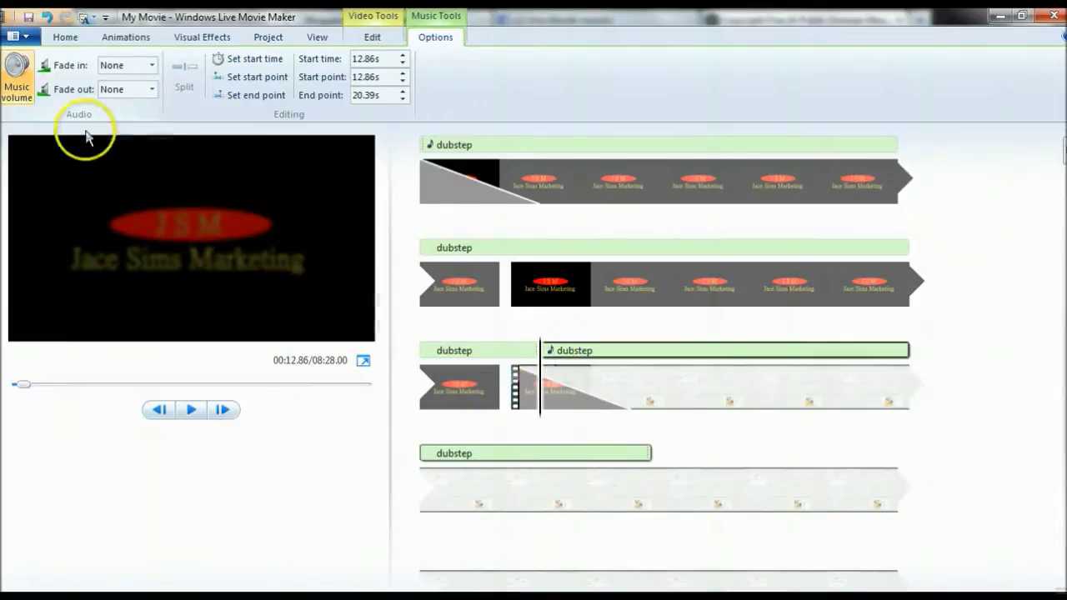
left_click(17, 93)
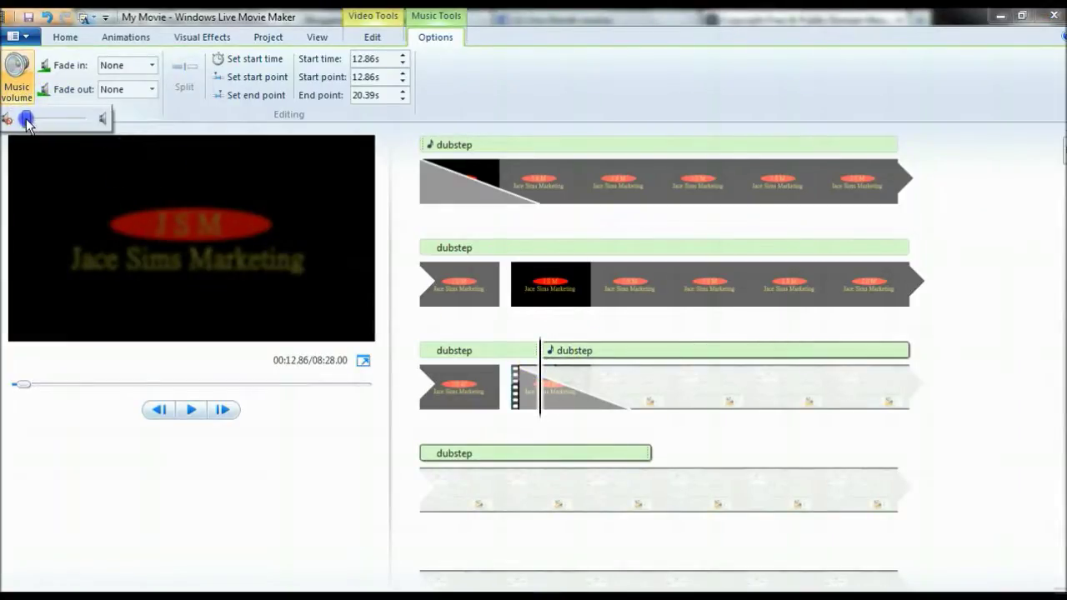
left_click(422, 391)
left_click(191, 410)
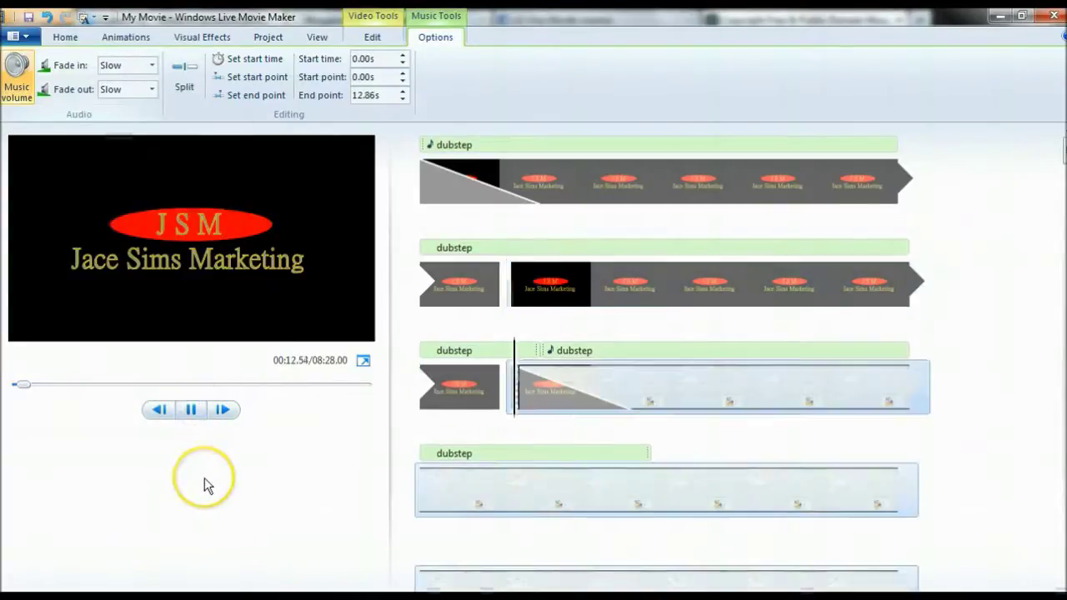
left_click(191, 409)
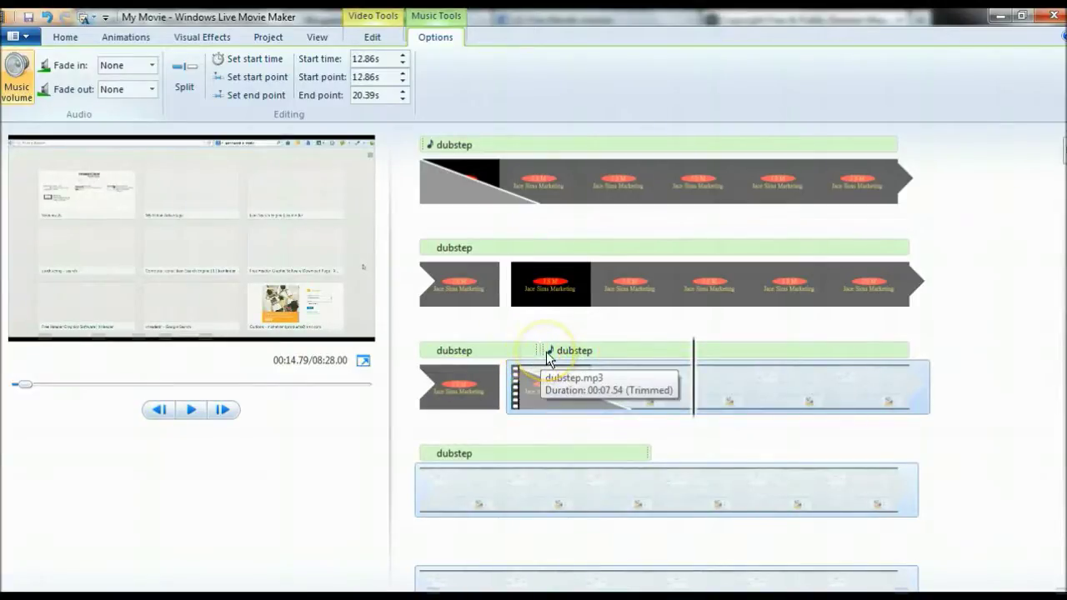
Adjust the playhead near the 12.86s split and select the second dubstep part.
left_click_drag(540, 359, 524, 350)
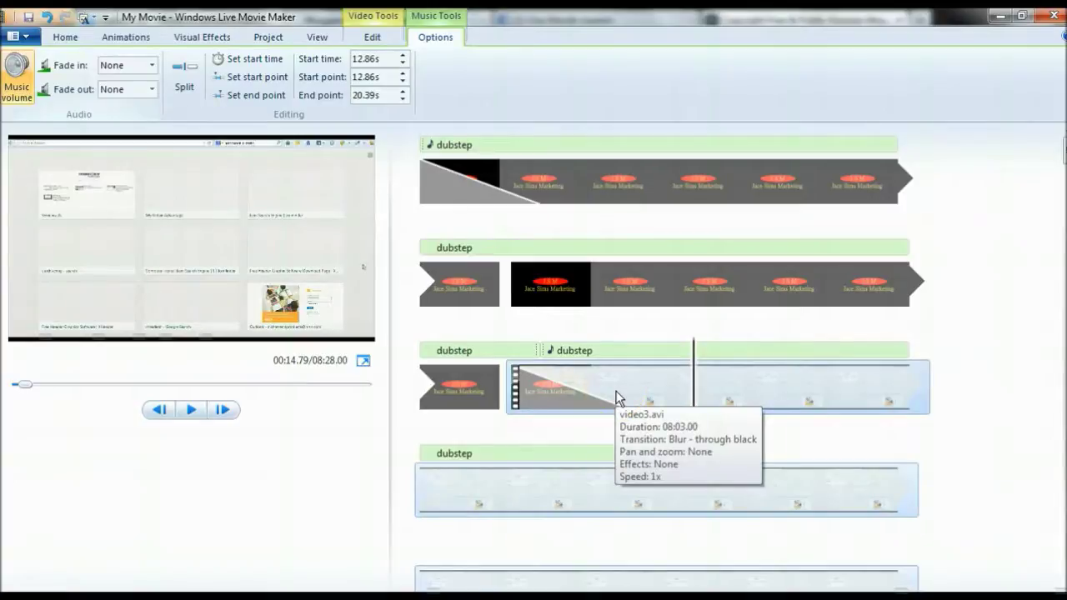
left_click(513, 354)
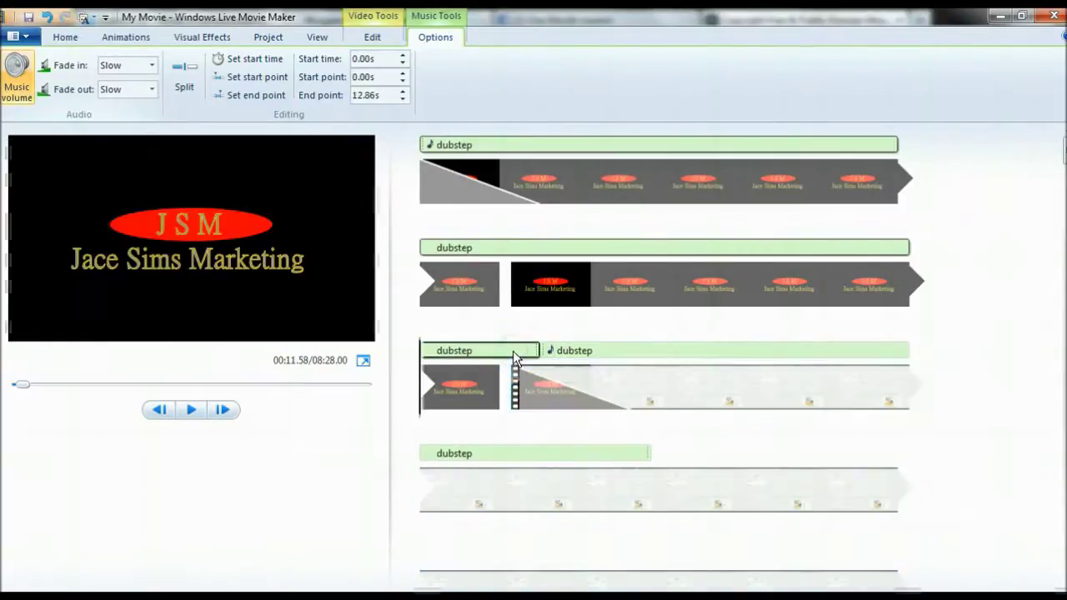
left_click(562, 351)
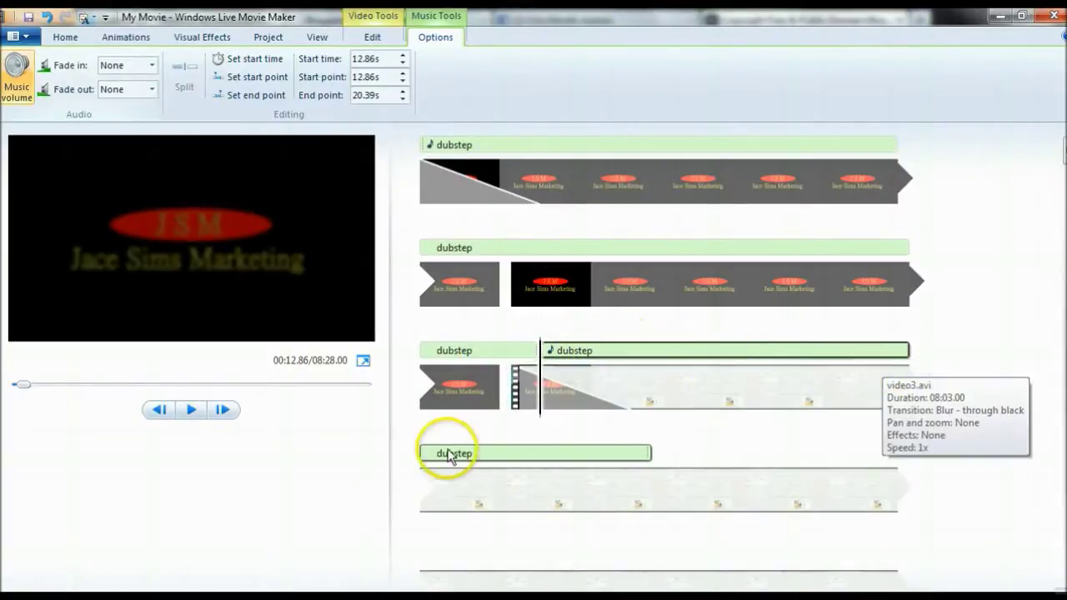
right_click(673, 352)
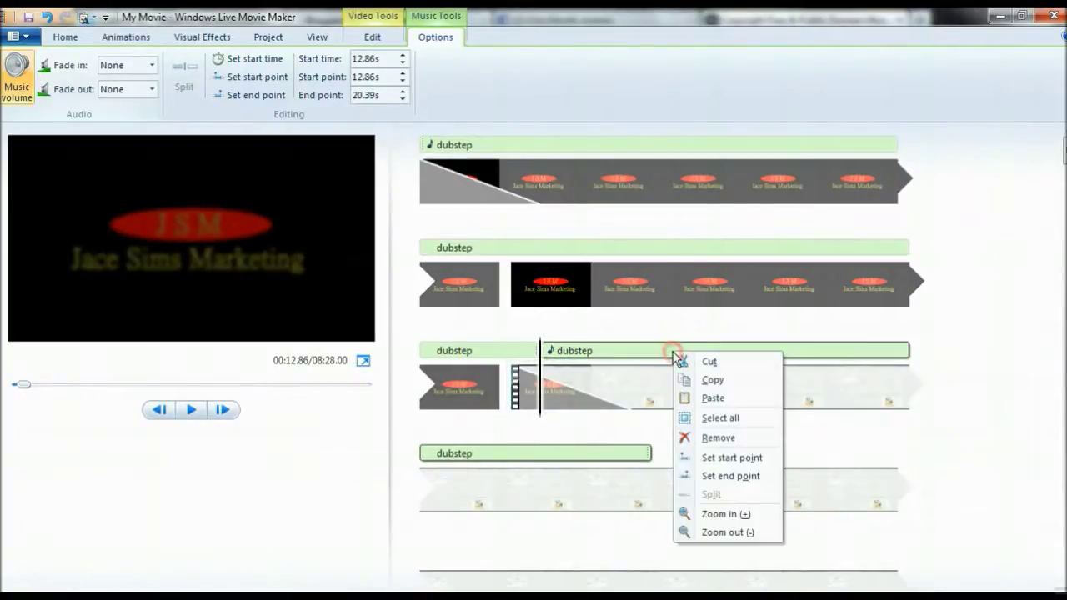
Remove the second dubstep part and preview the remaining 12.86-second music.
left_click(719, 439)
left_click(441, 352)
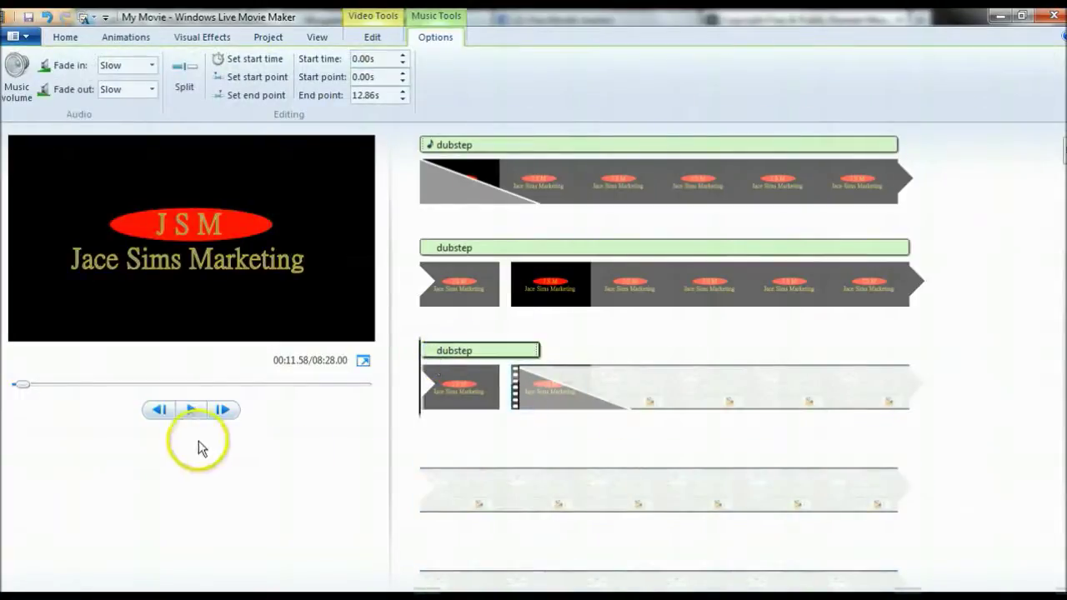
left_click(191, 410)
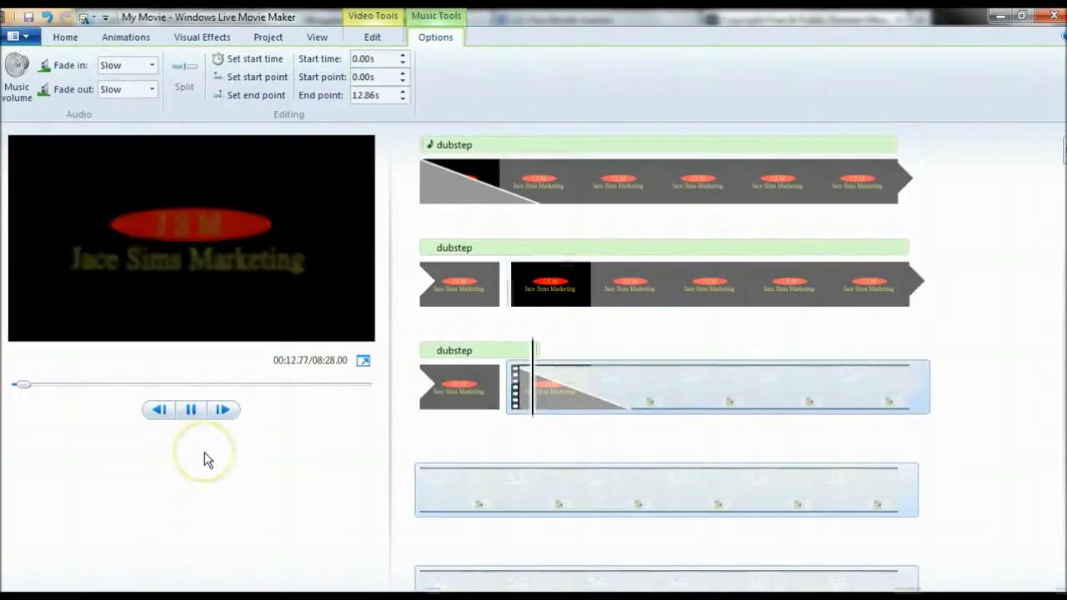
left_click(191, 410)
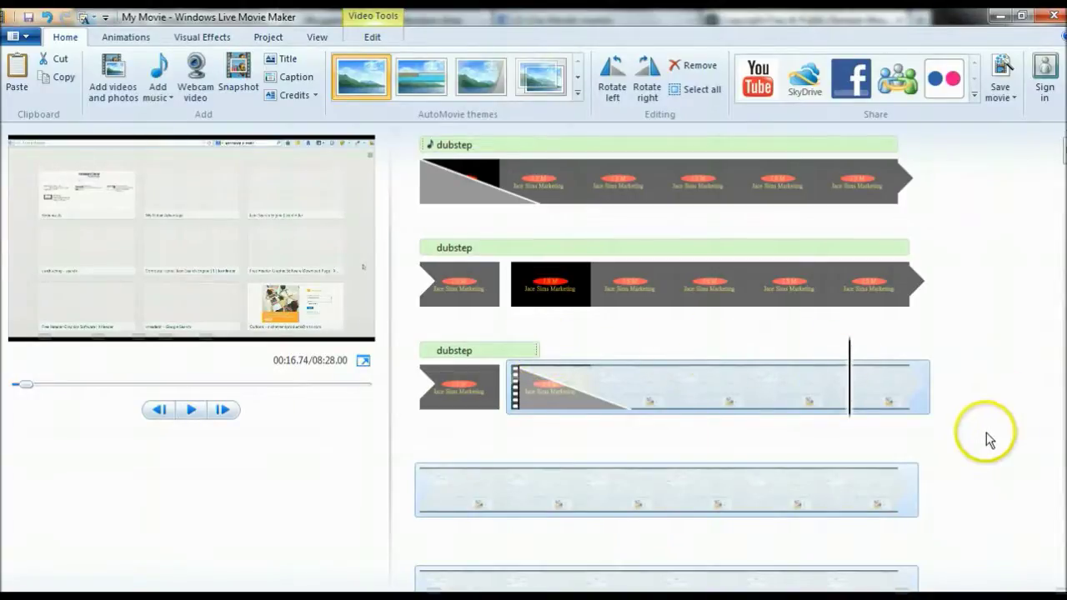
scroll(1000, 417, "down", 1)
Scroll the storyboard down and move the playhead to about 08:13 on the third-row clip.
scroll(1064, 167, "down", 5)
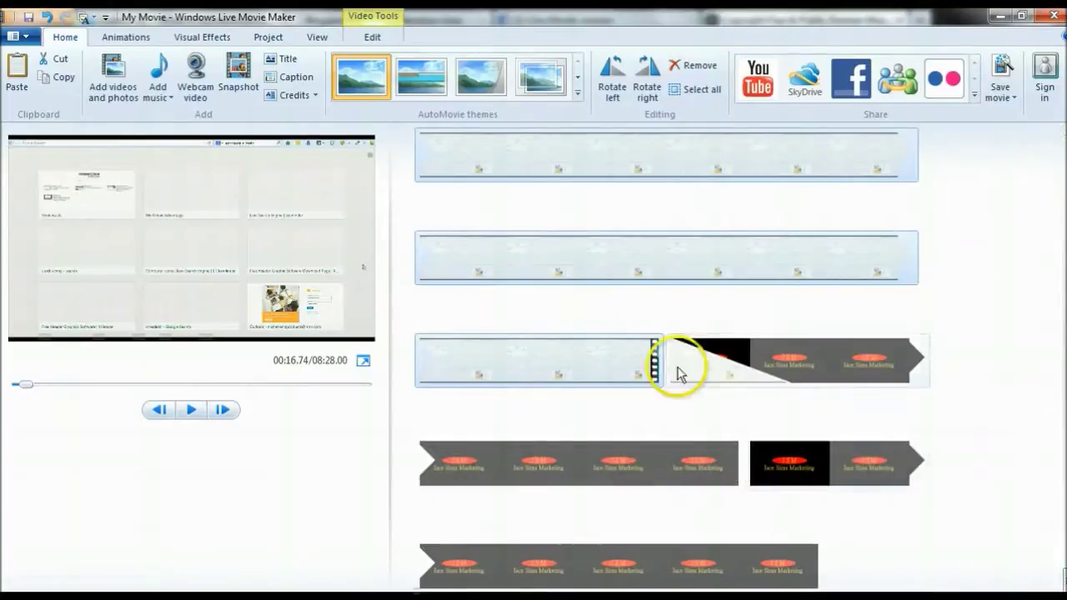
left_click(618, 344)
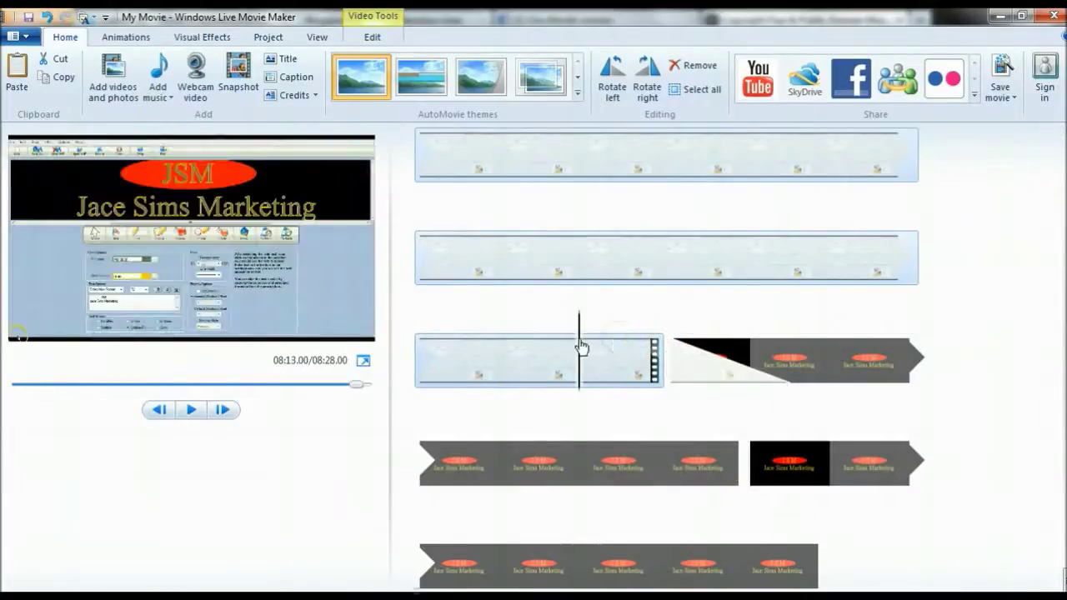
left_click_drag(581, 331, 594, 331)
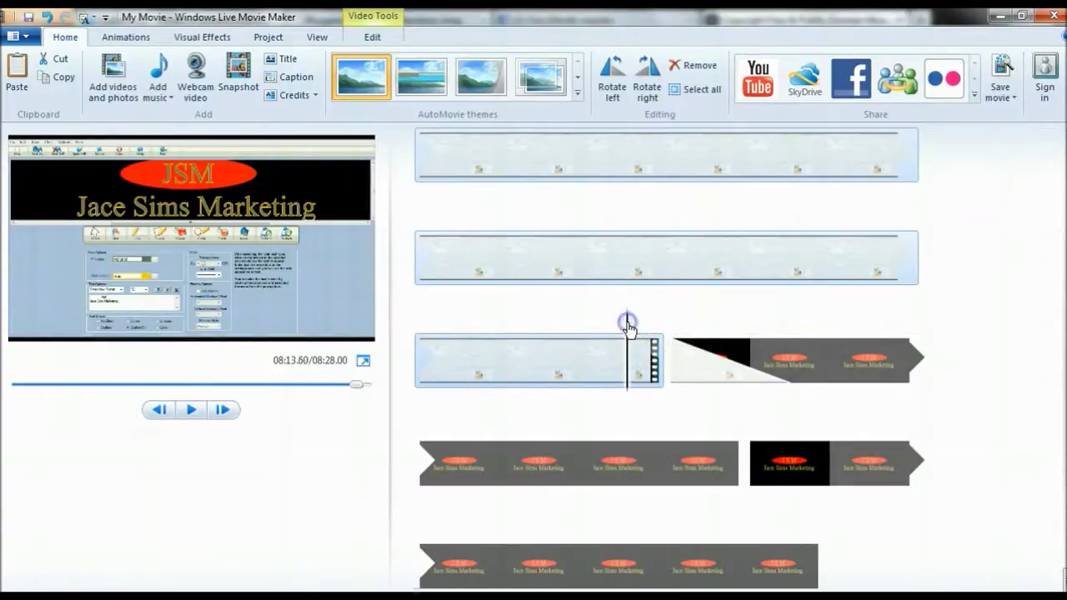
left_click(170, 98)
Add dubstep.mp3 as music at the current point, 493.60 seconds into the movie.
left_click(182, 137)
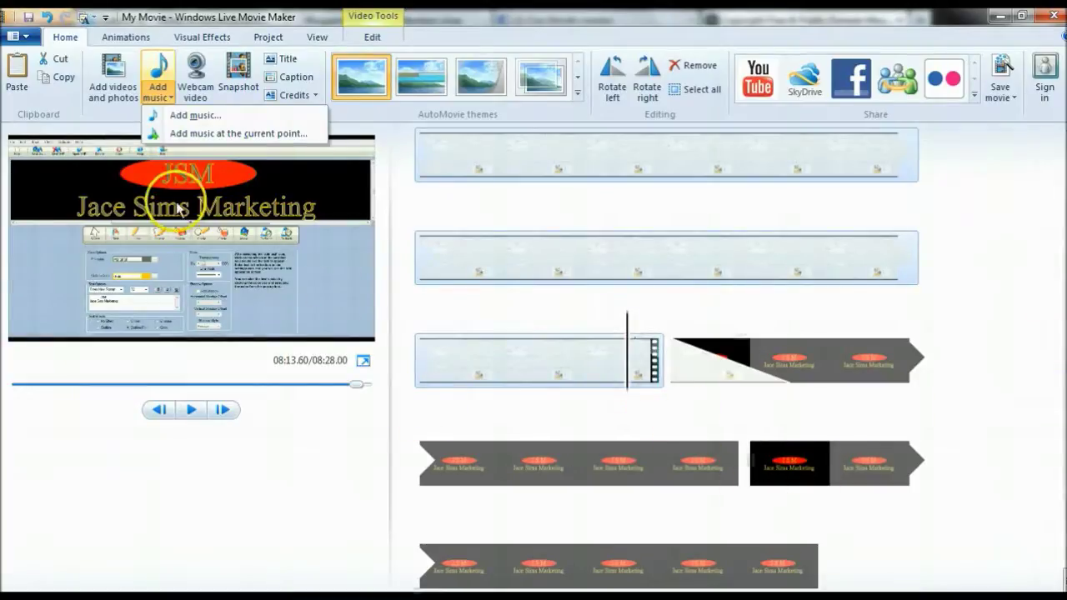
left_click(192, 134)
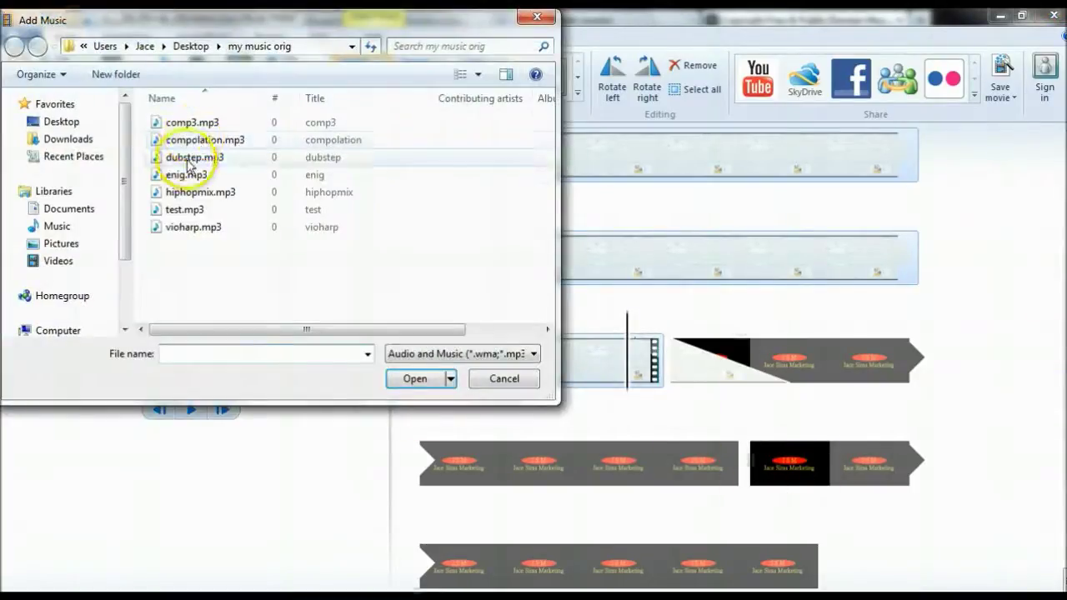
double_click(192, 157)
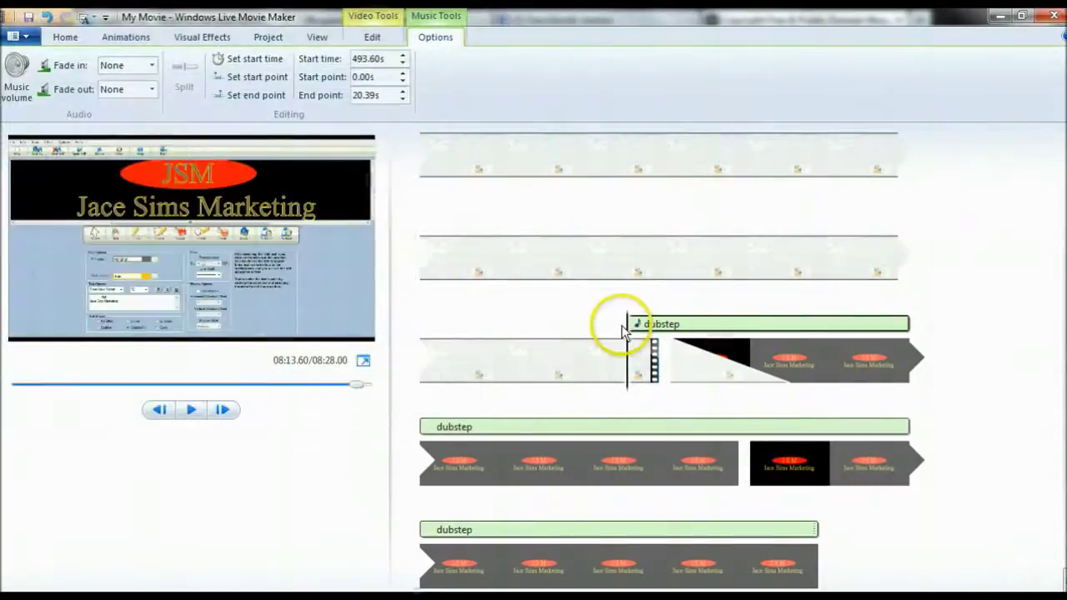
Set the new dubstep music's Fade in and Fade out both to Slow.
left_click(152, 65)
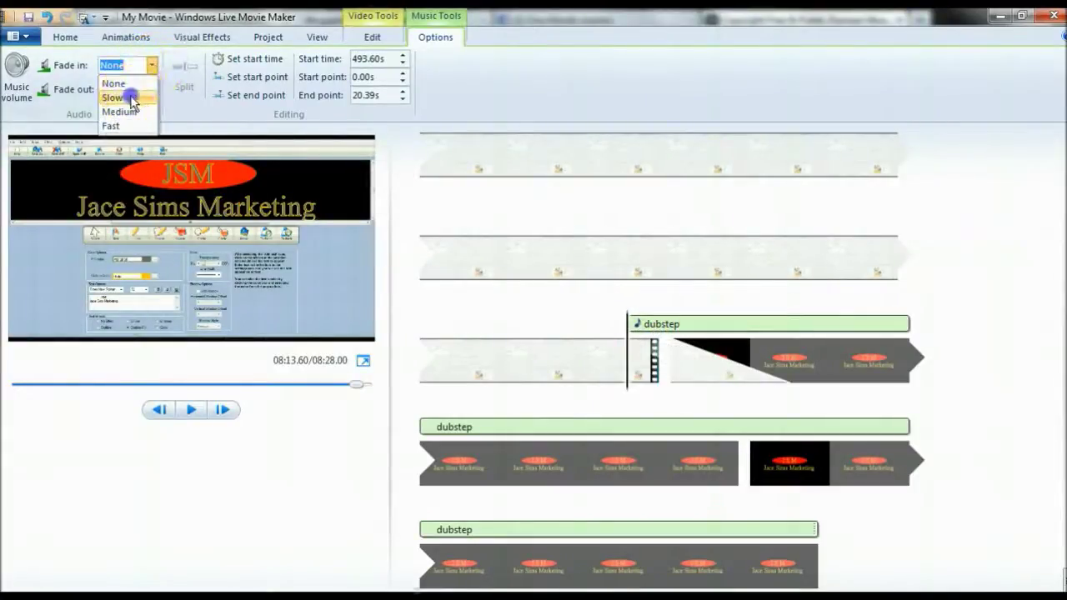
left_click(131, 99)
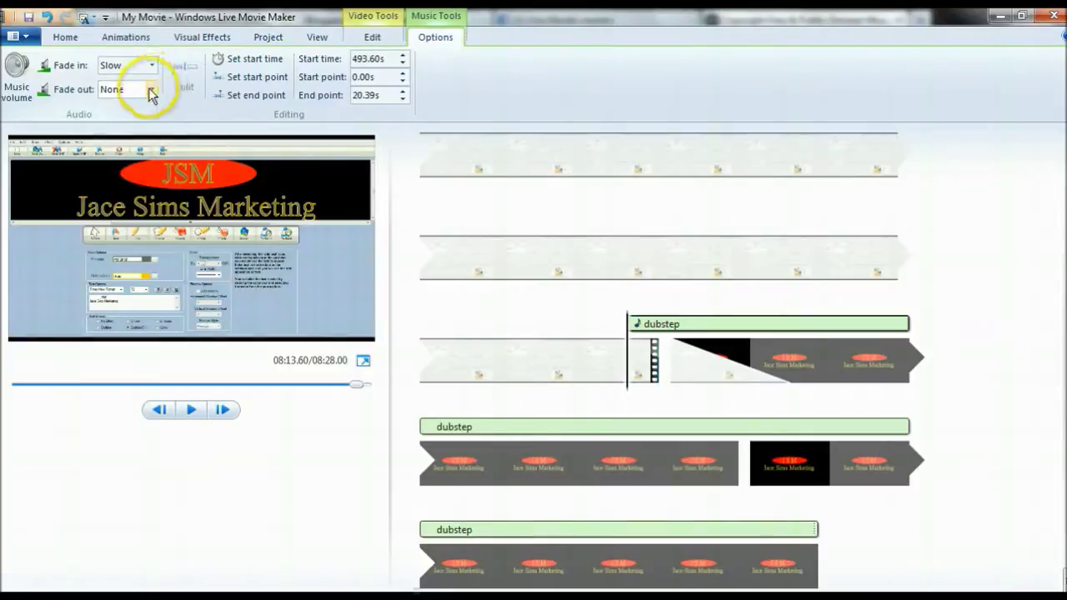
left_click(152, 89)
left_click(138, 117)
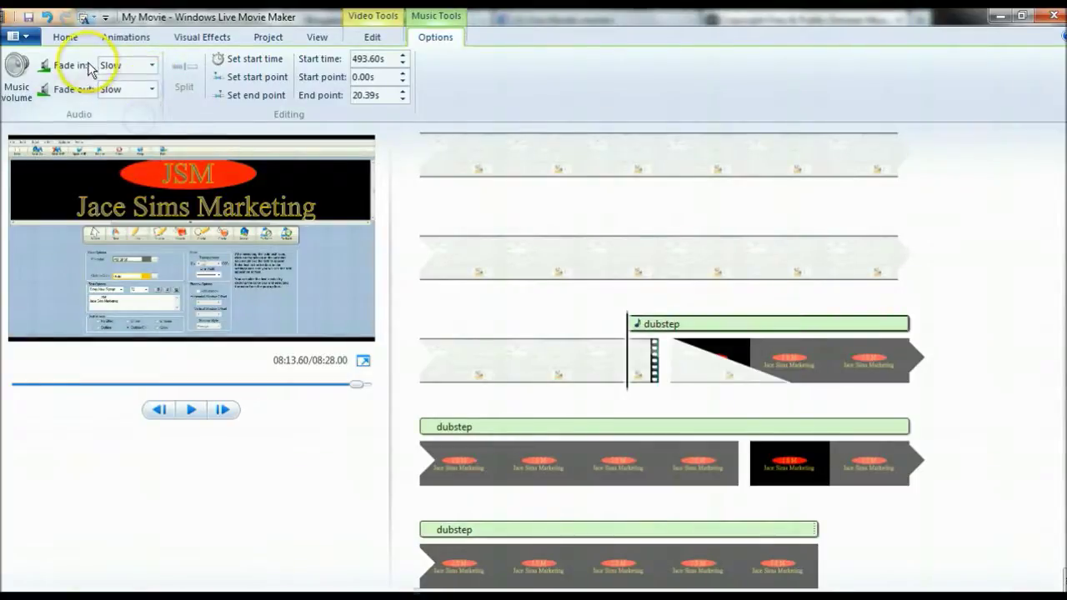
Select the video clip under the new music and return playback to 08:14.00.
left_click(424, 341)
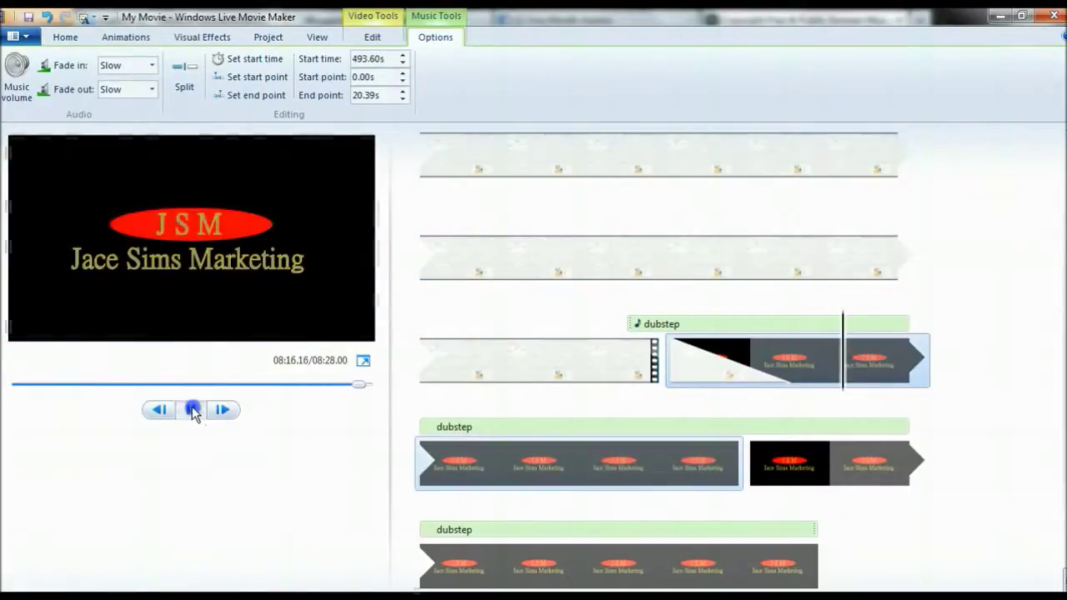
left_click(677, 365)
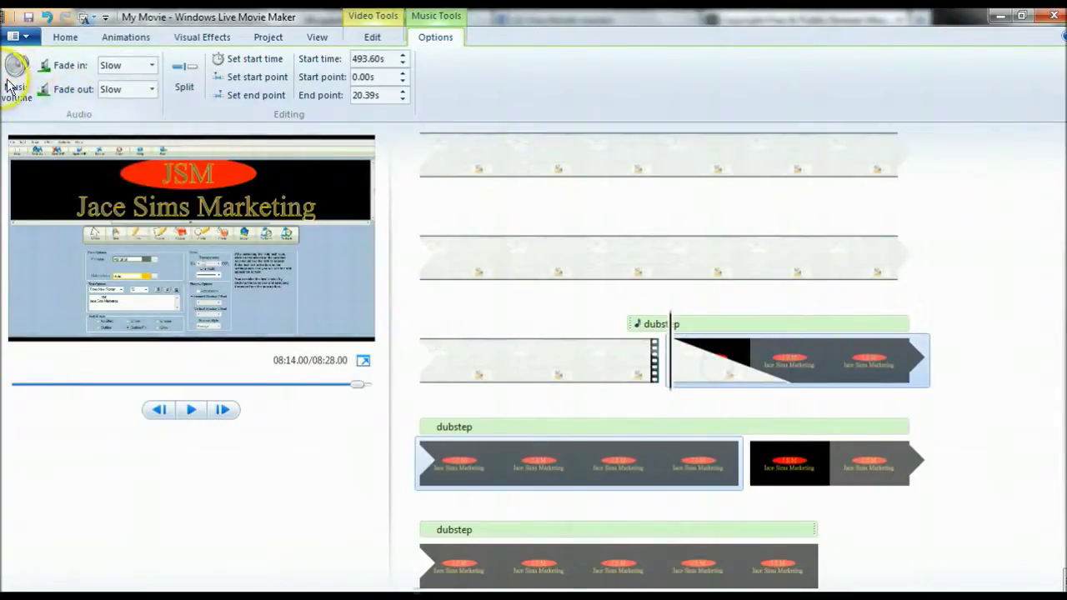
left_click(375, 20)
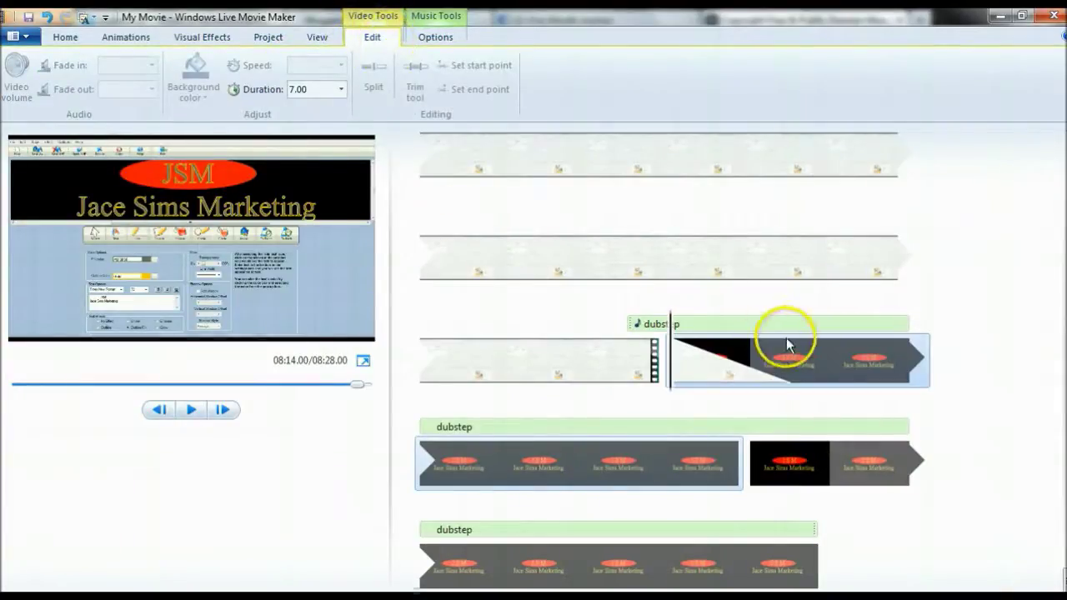
Select the white video clip and open its video volume setting.
left_click(739, 359)
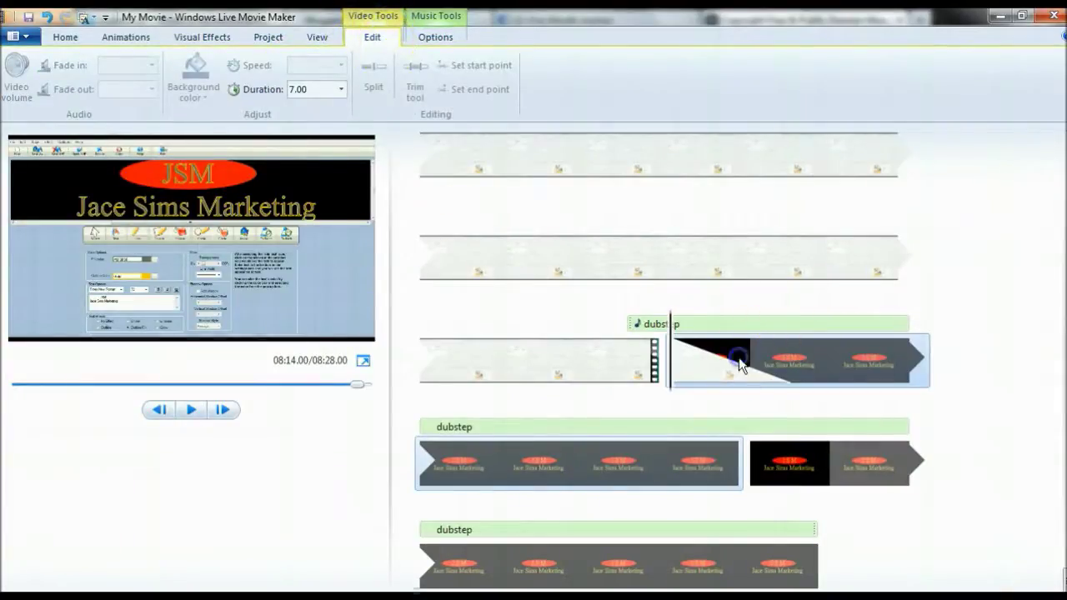
left_click(632, 367)
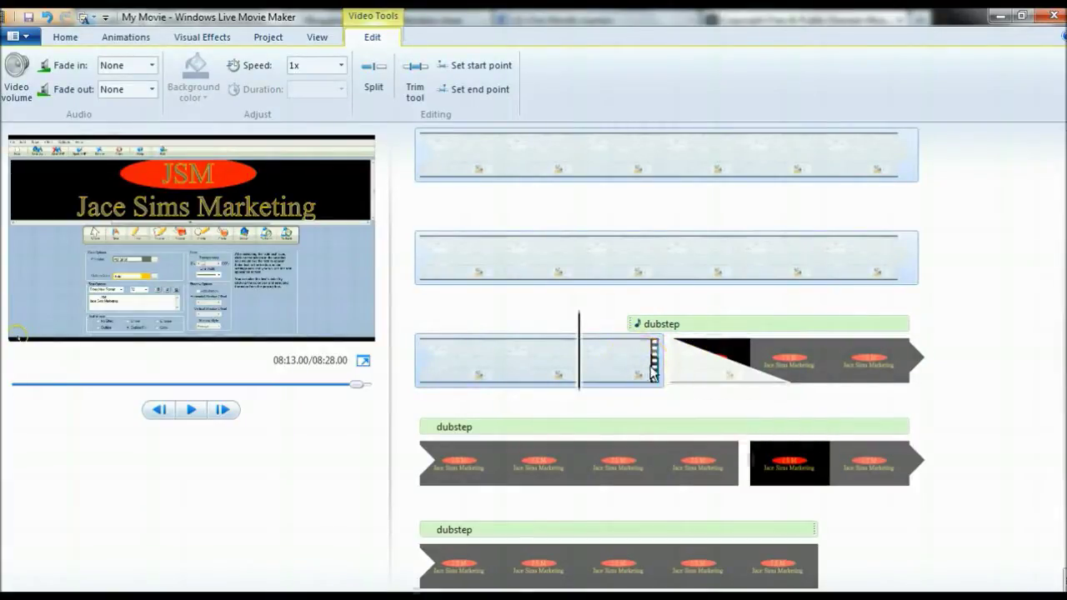
left_click(681, 371)
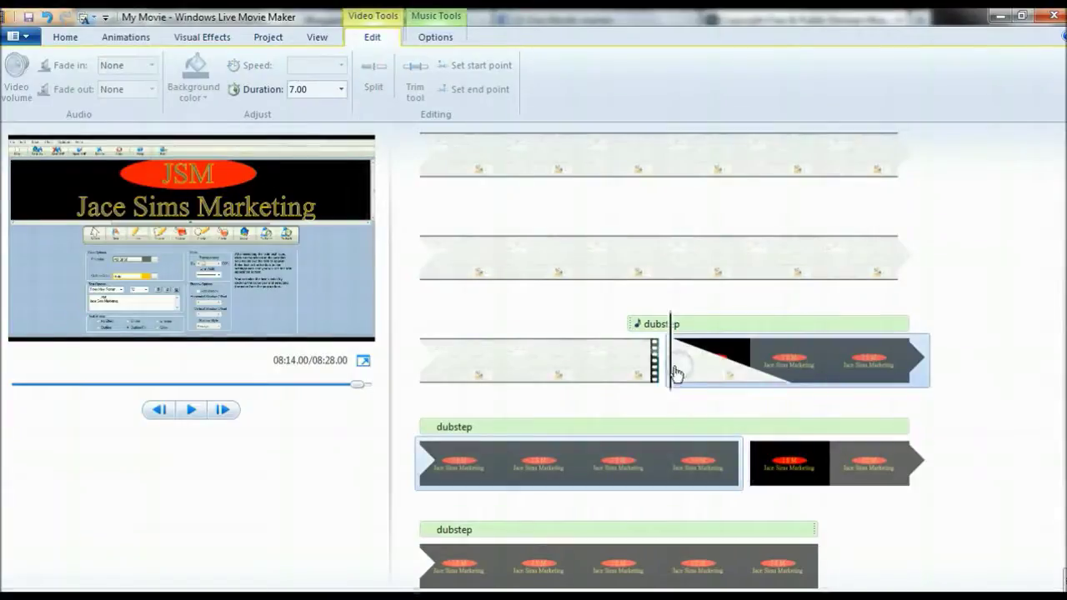
left_click(654, 372)
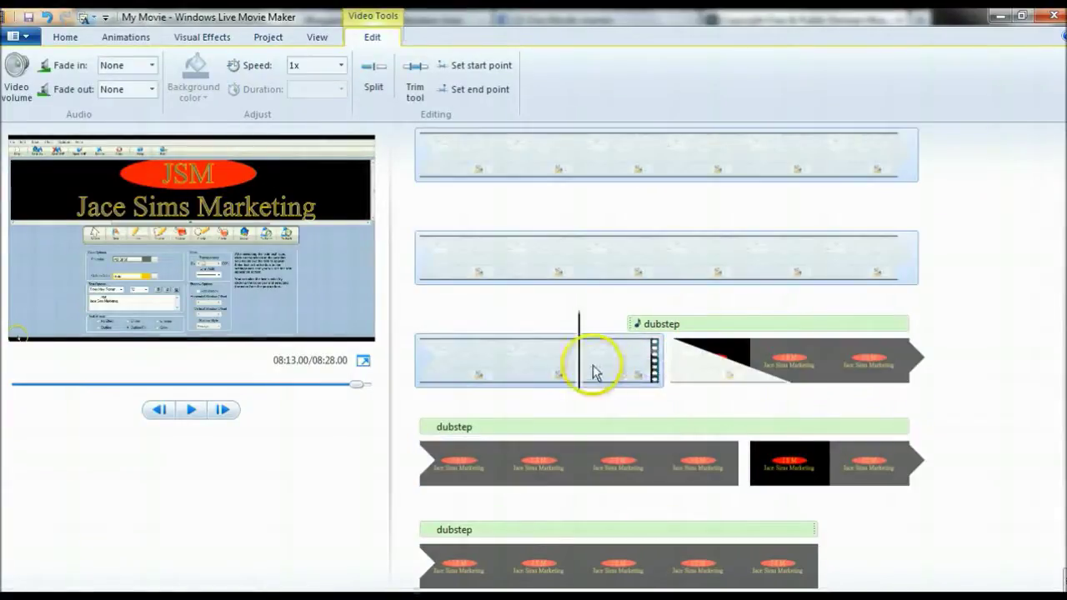
left_click(17, 76)
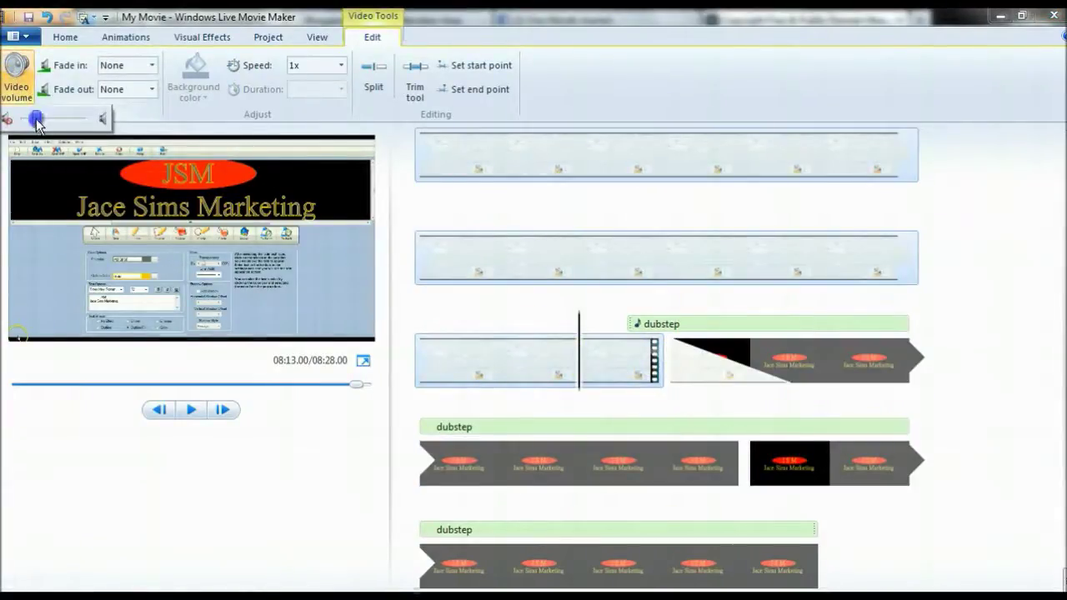
Play the movie's ending in the preview and pause it at 08:16.65.
left_click(191, 410)
left_click(283, 470)
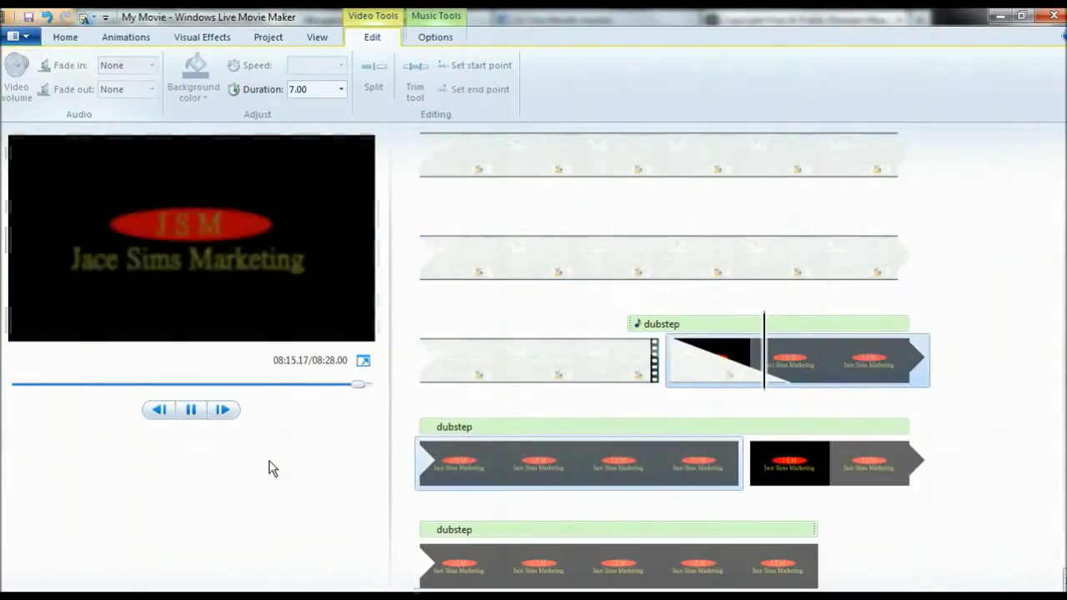
left_click(190, 410)
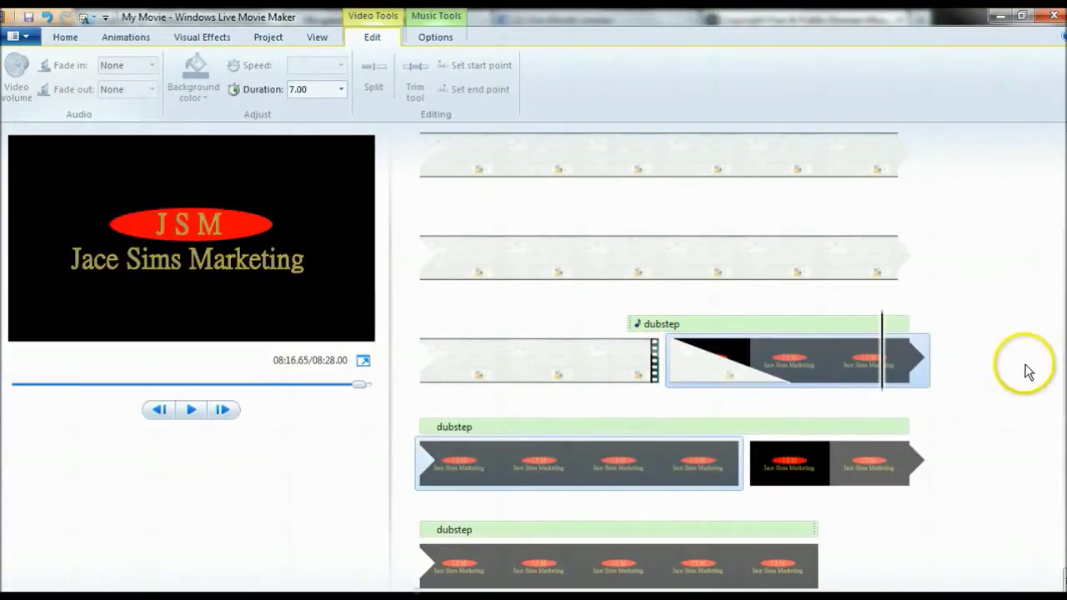
Switch to the Home tab to show the YouTube, SkyDrive, Facebook and Flickr sharing options.
scroll(1019, 412, "down", 5)
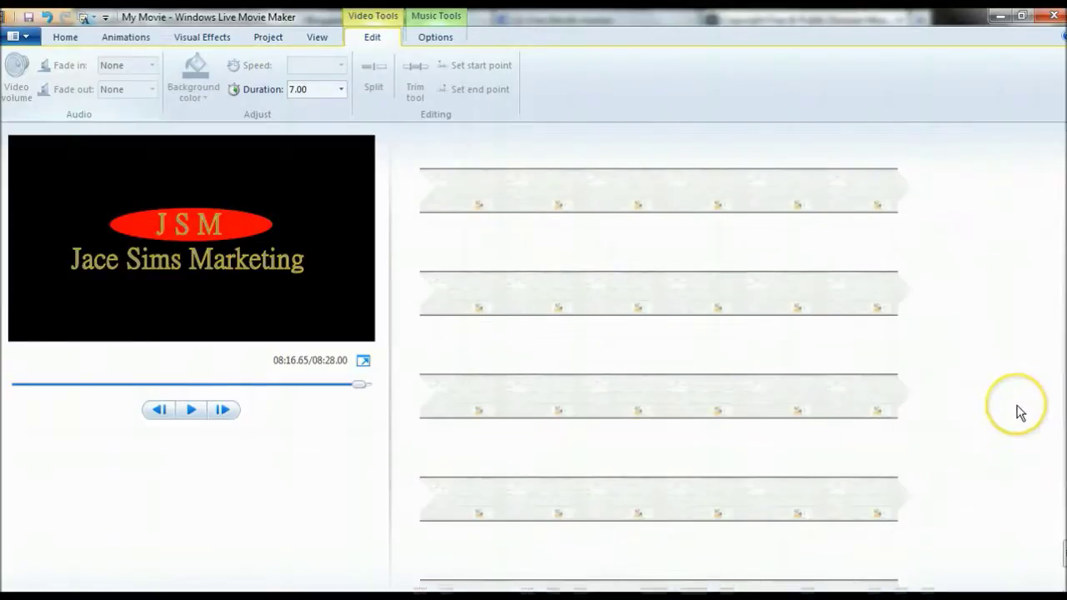
scroll(1019, 412, "up", 3)
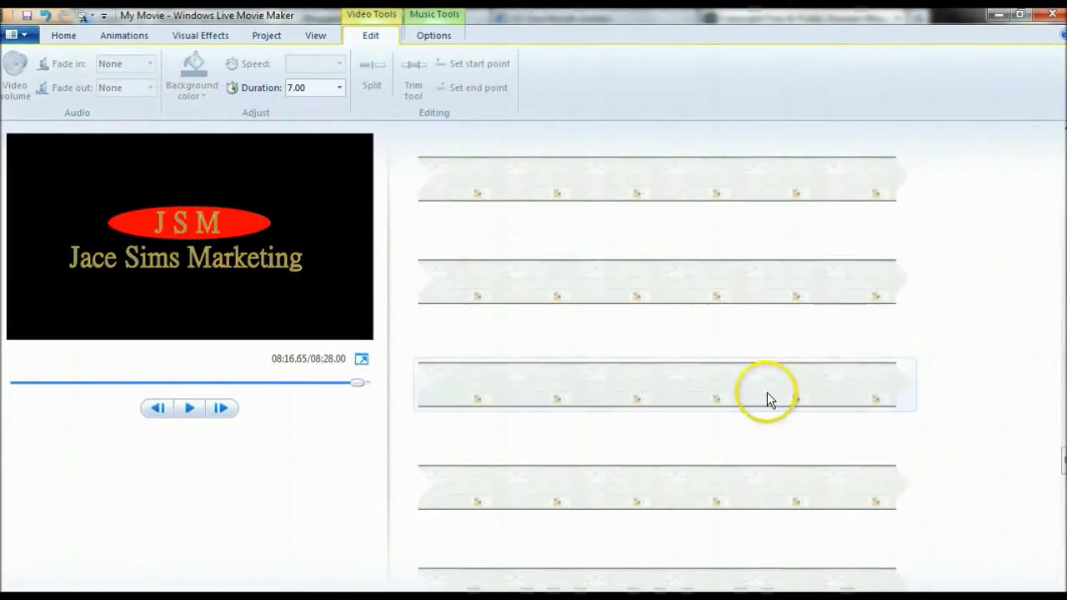
left_click(1003, 357)
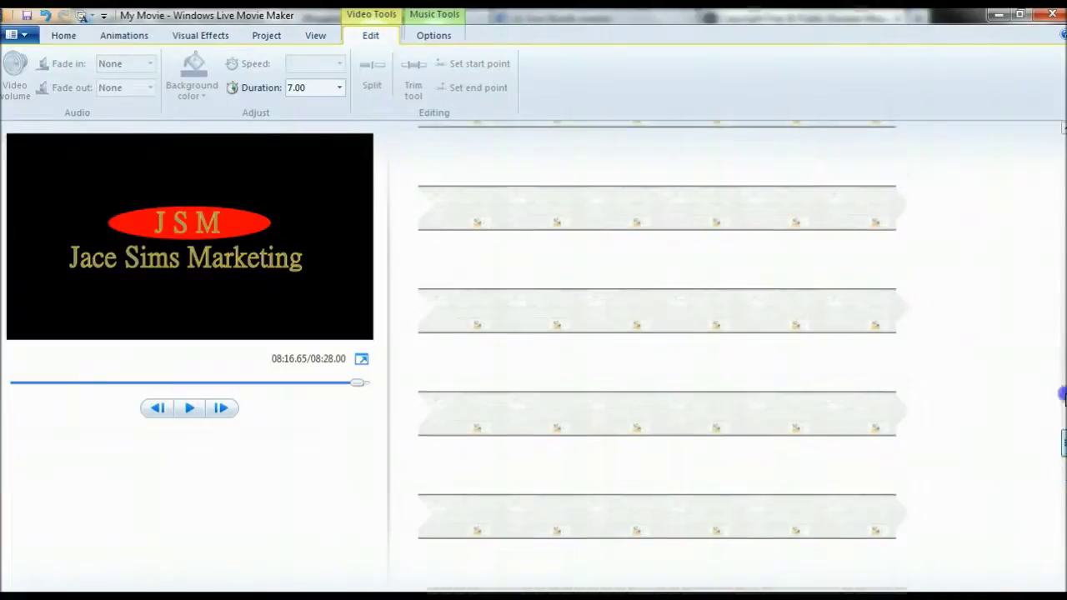
left_click(62, 35)
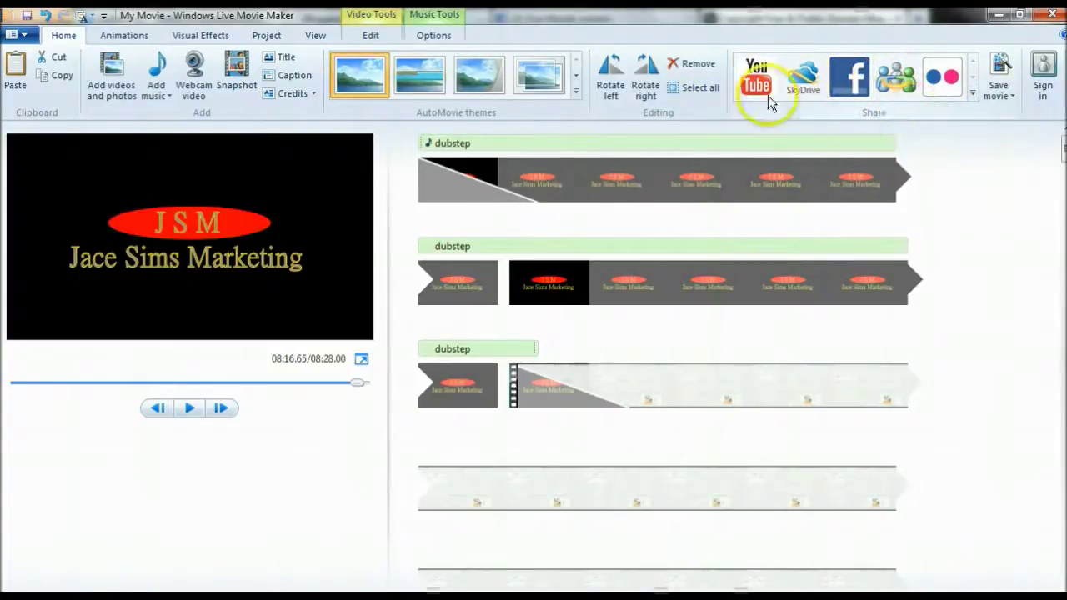
left_click(1034, 104)
Review the sign-in and YouTube options, then list the Save movie presets.
left_click(1041, 104)
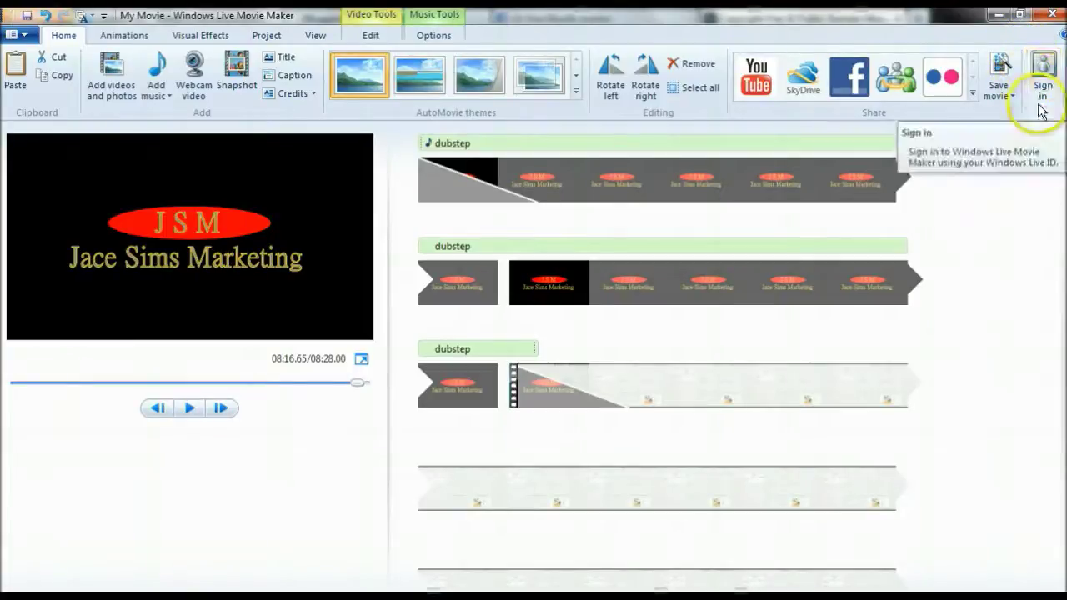
left_click(757, 83)
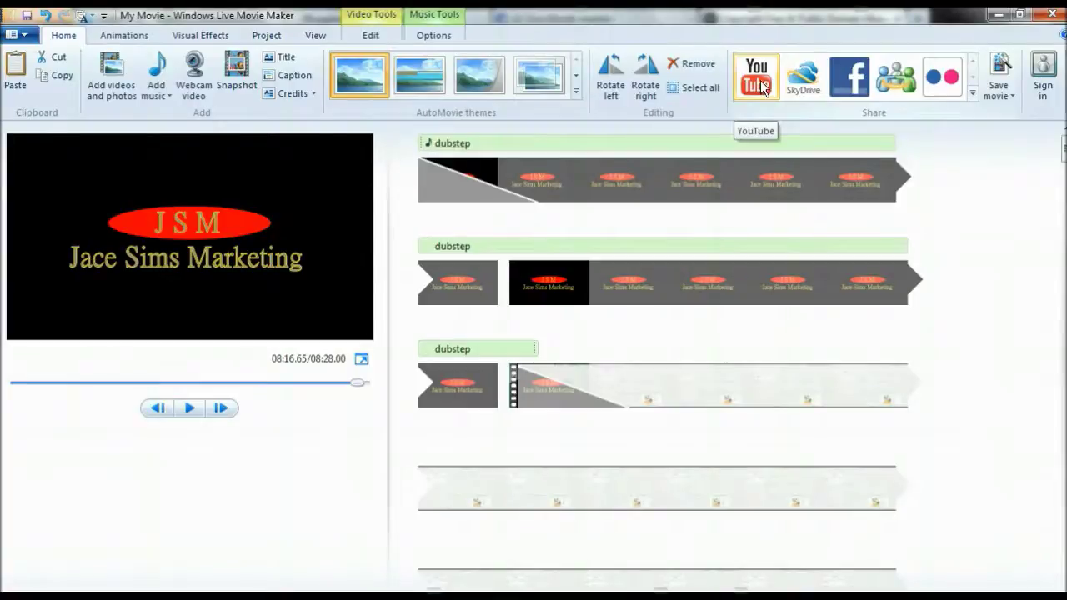
left_click(1005, 93)
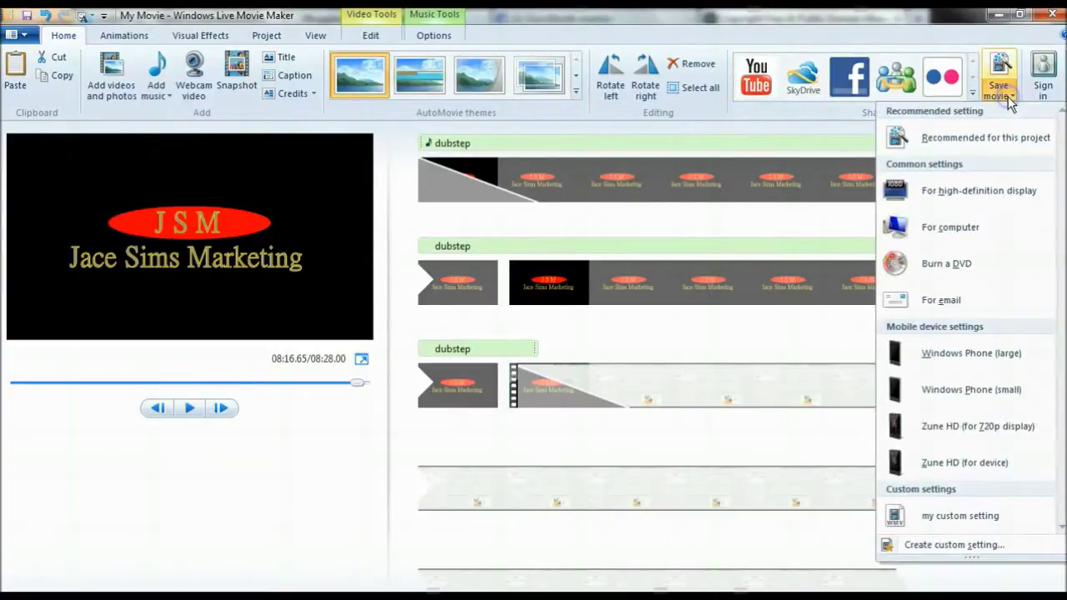
left_click(760, 90)
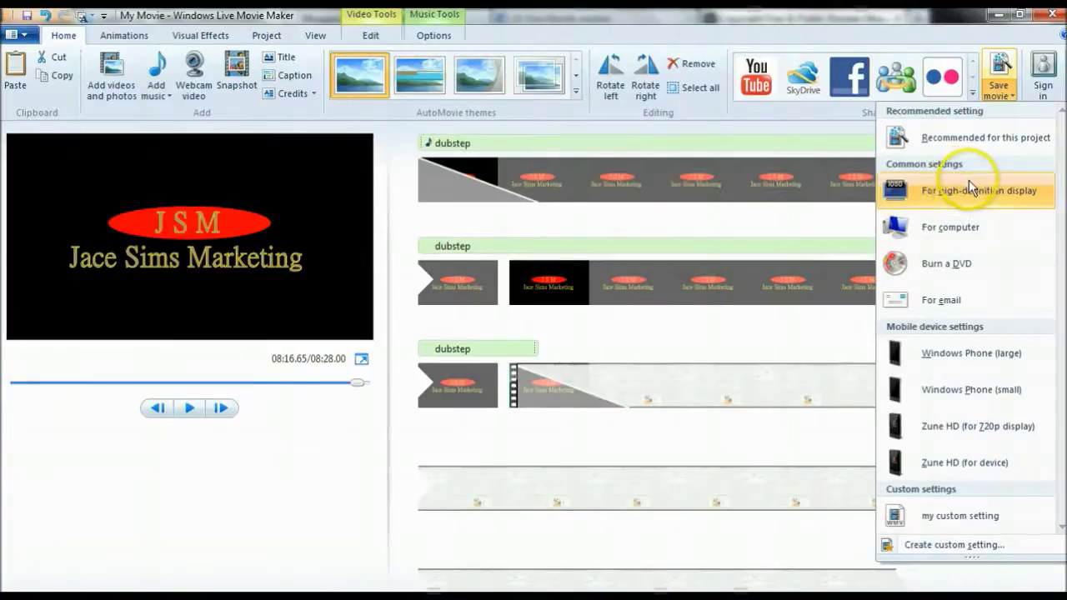
left_click(950, 232)
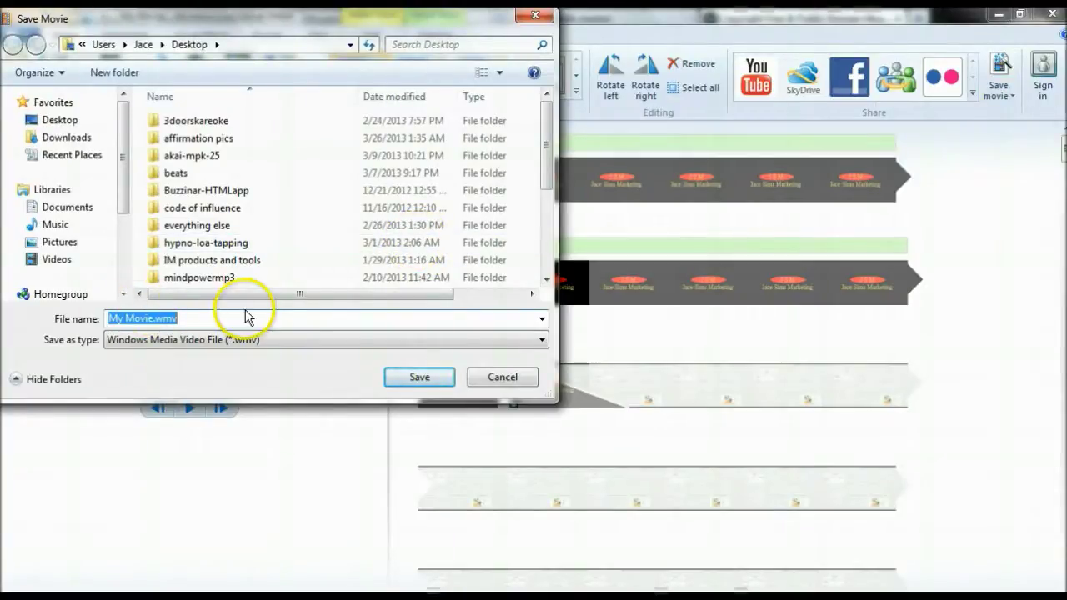
left_click(538, 15)
left_click(1007, 91)
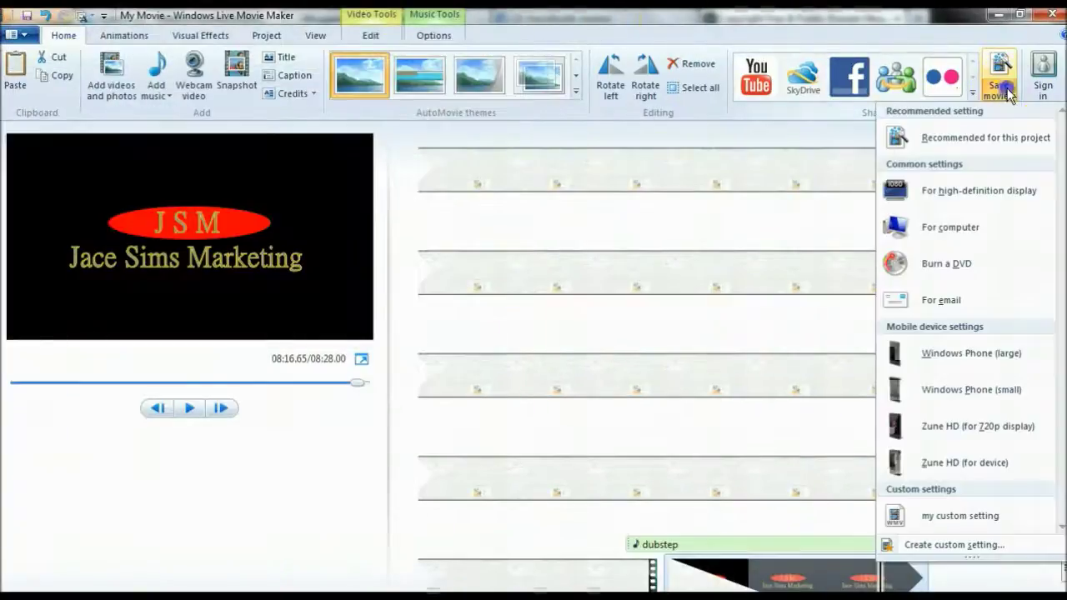
left_click(942, 234)
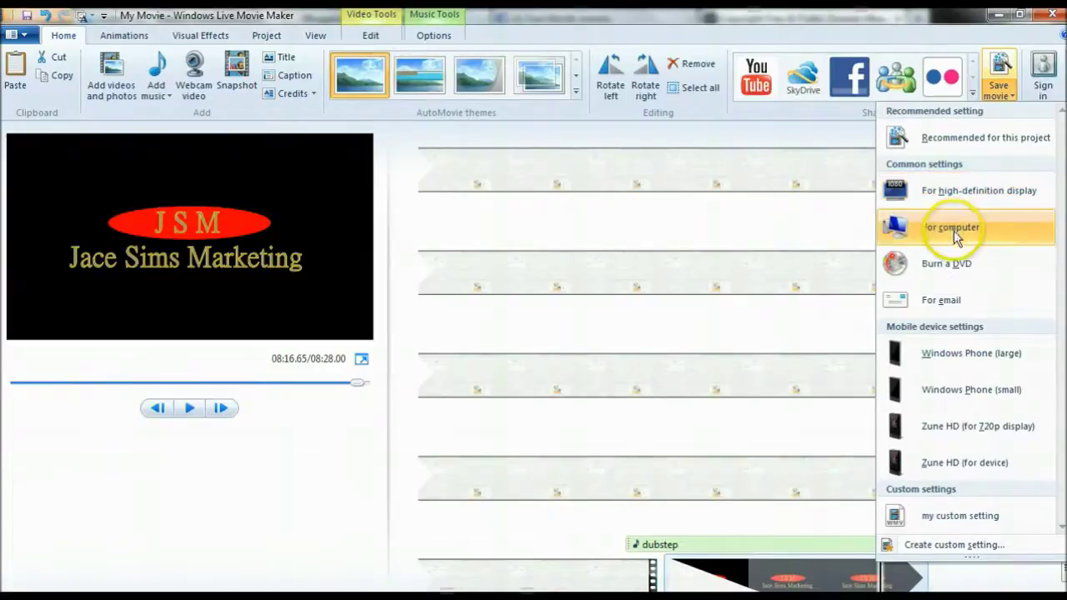
left_click(942, 266)
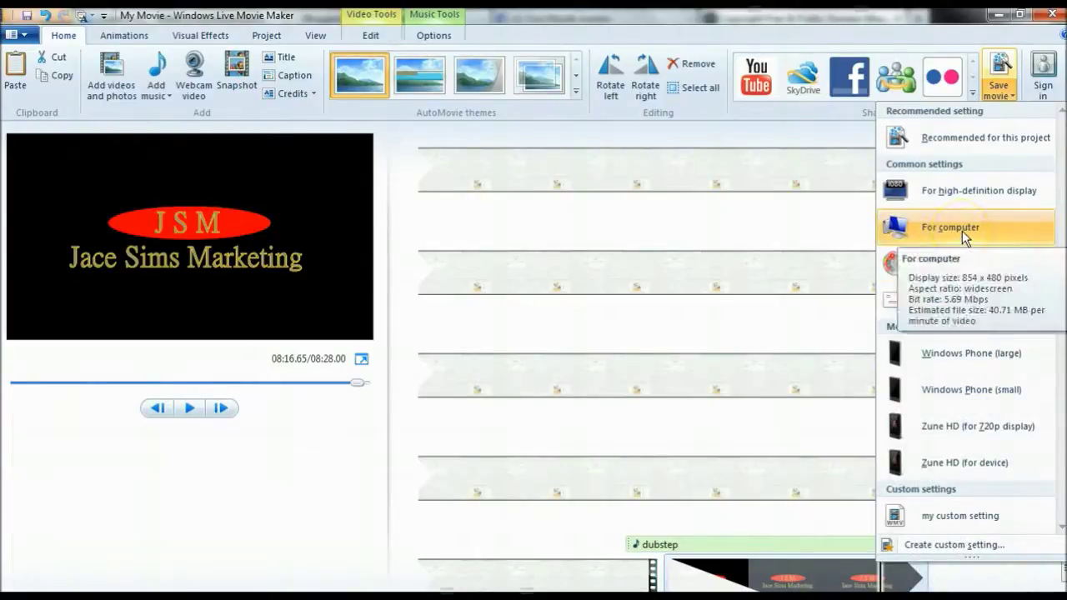
Pick the For computer preset to save My Movie.wmv, then close the dialog unsaved.
left_click(948, 187)
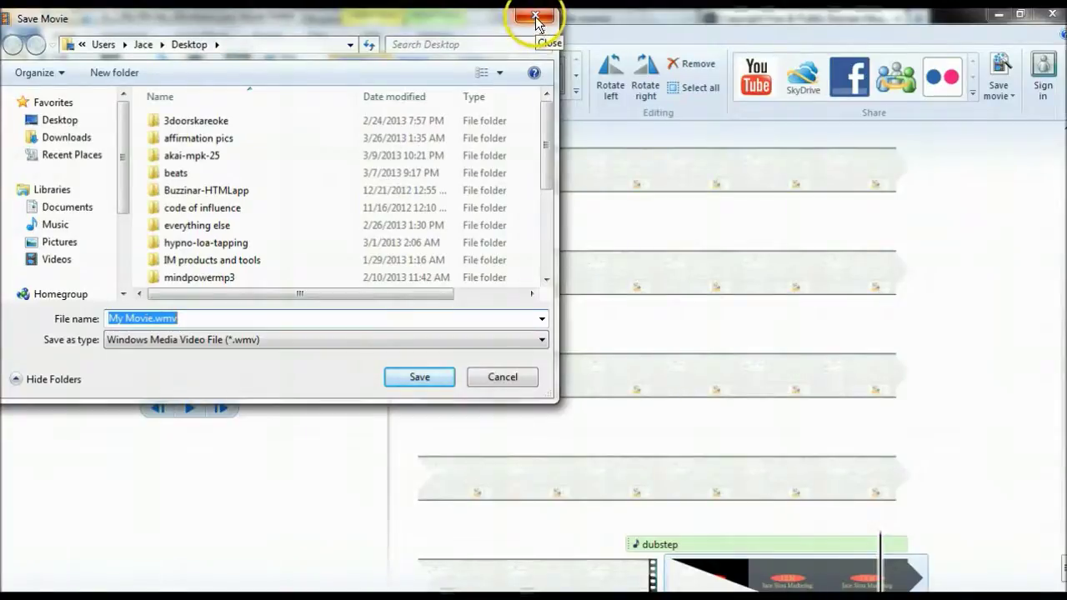
left_click(536, 19)
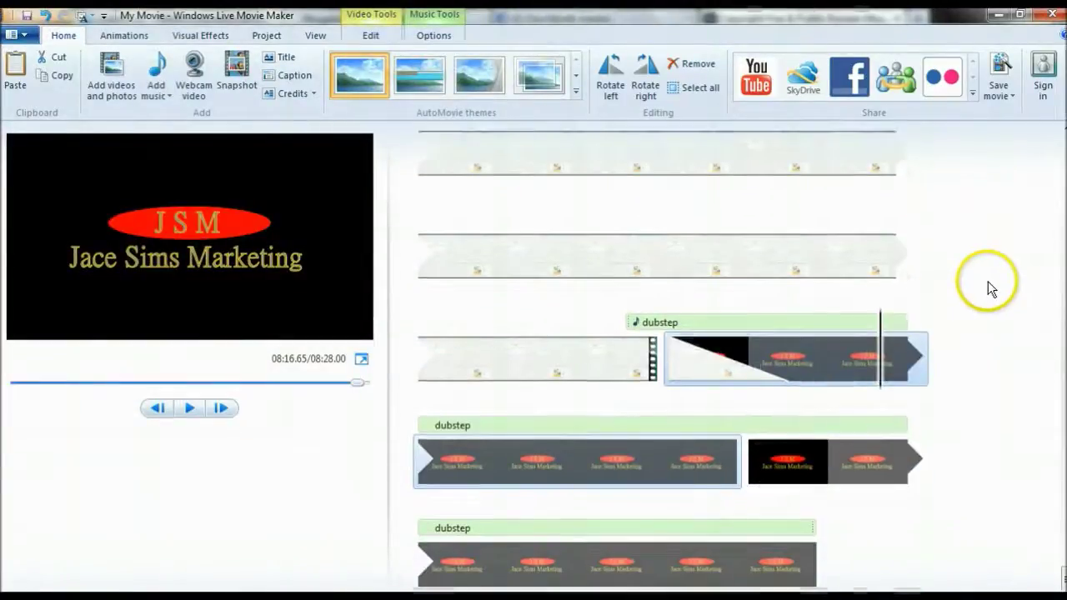
Scroll the storyboard back to the top of the 08:28 My Movie clips.
scroll(1013, 288, "up", 2)
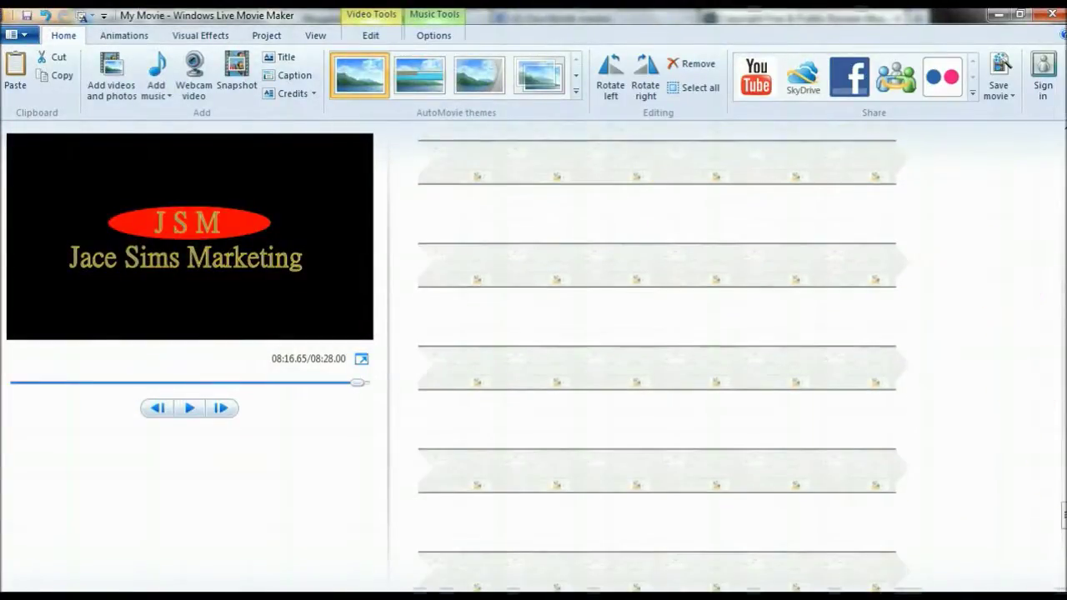
left_click_drag(1063, 516, 1063, 134)
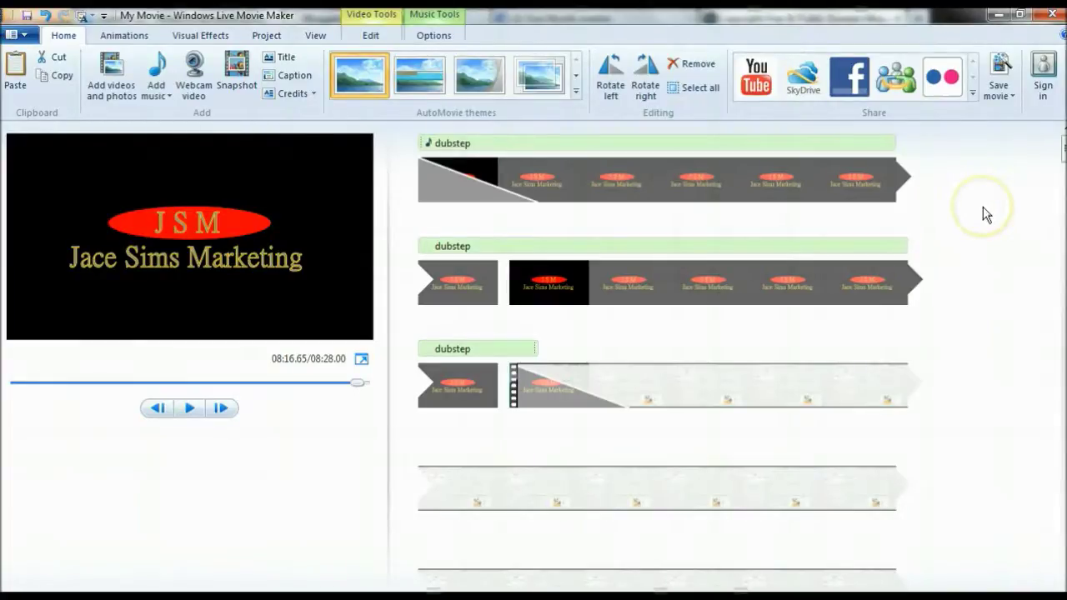
left_click(985, 205)
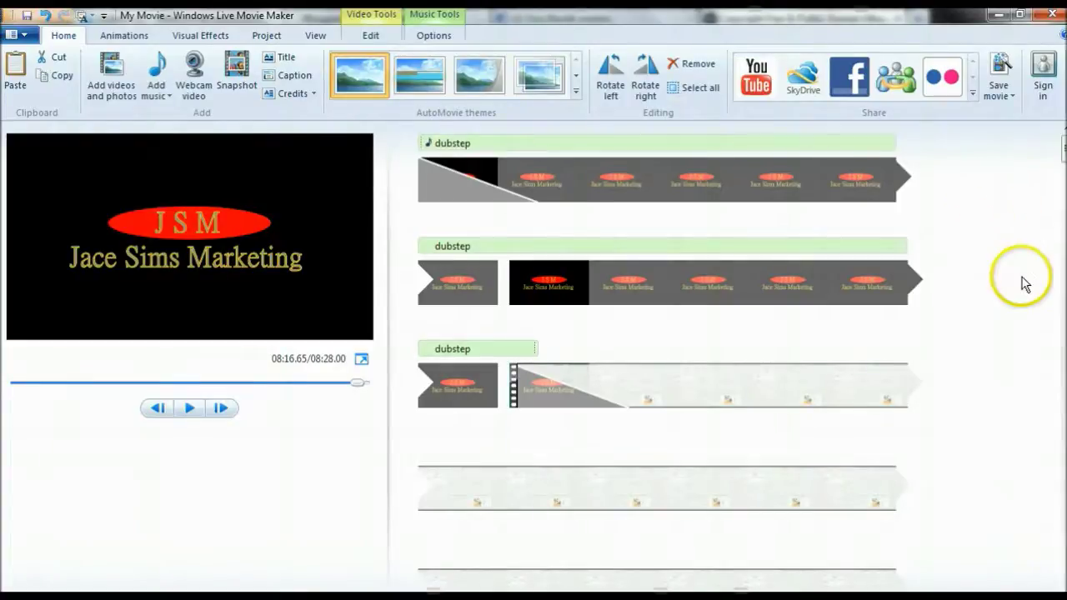
scroll(1025, 283, "down", 5)
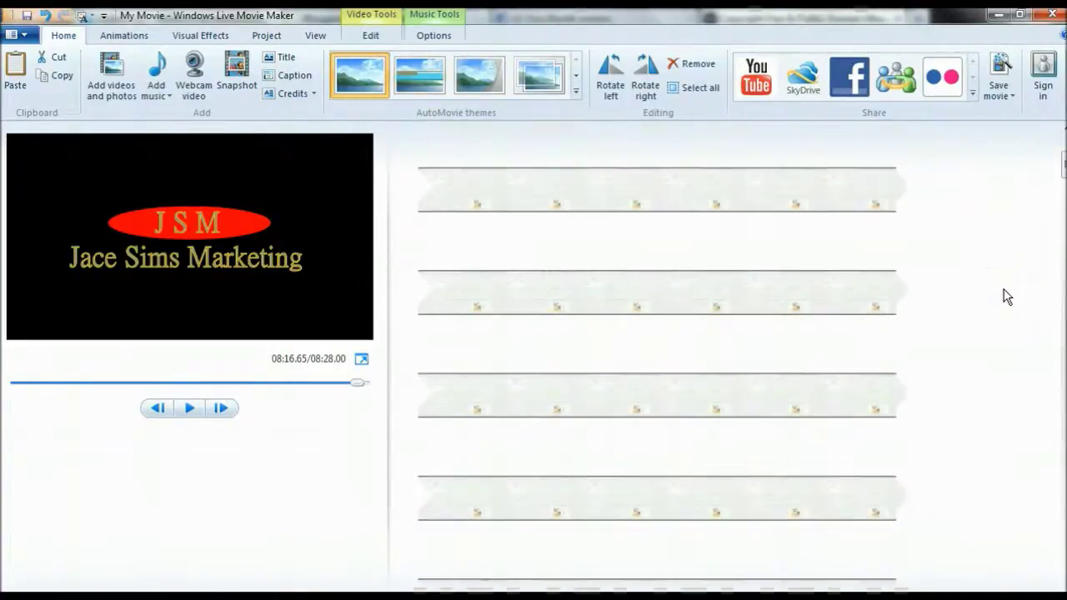
scroll(1006, 296, "up", 3)
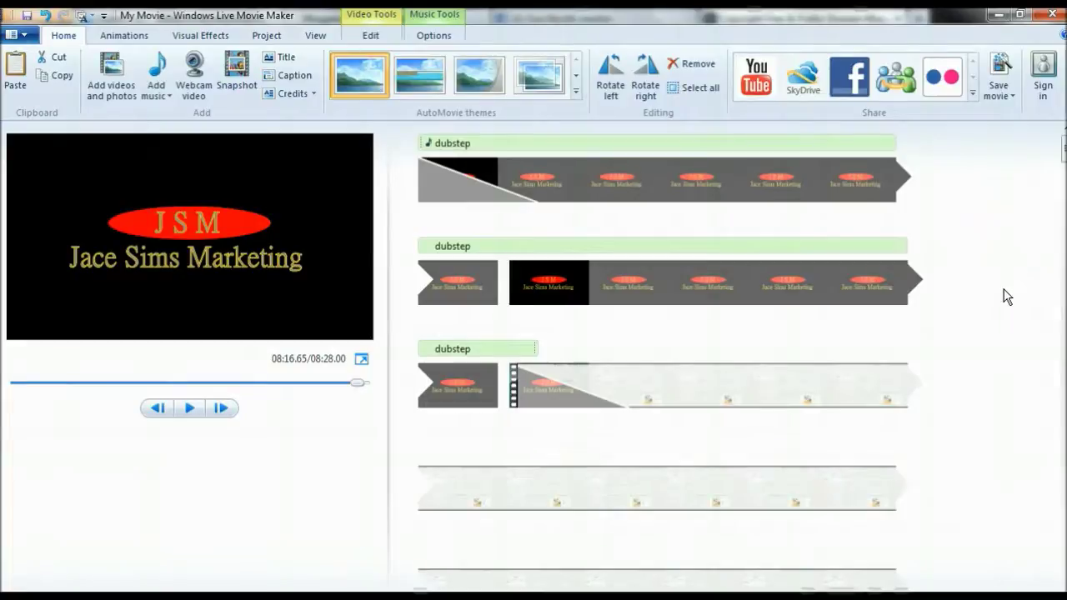